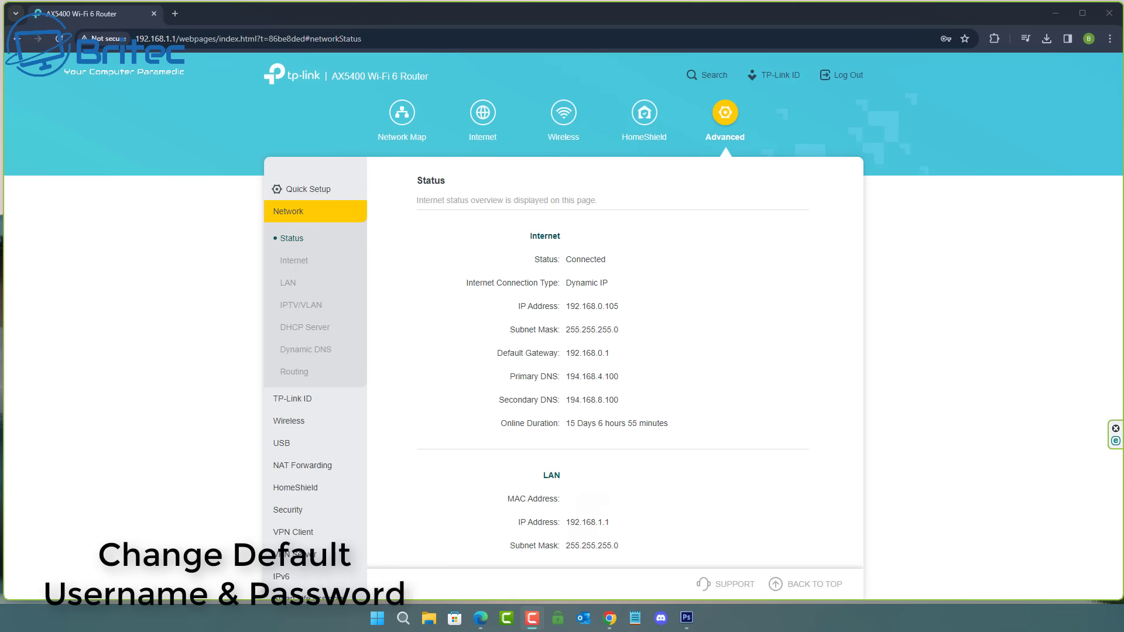
Step: Go to System > Administration to reach the router's Change Password section
{"action": "scroll", "coordinate": [268, 484], "scroll_direction": "down", "scroll_amount": 2}
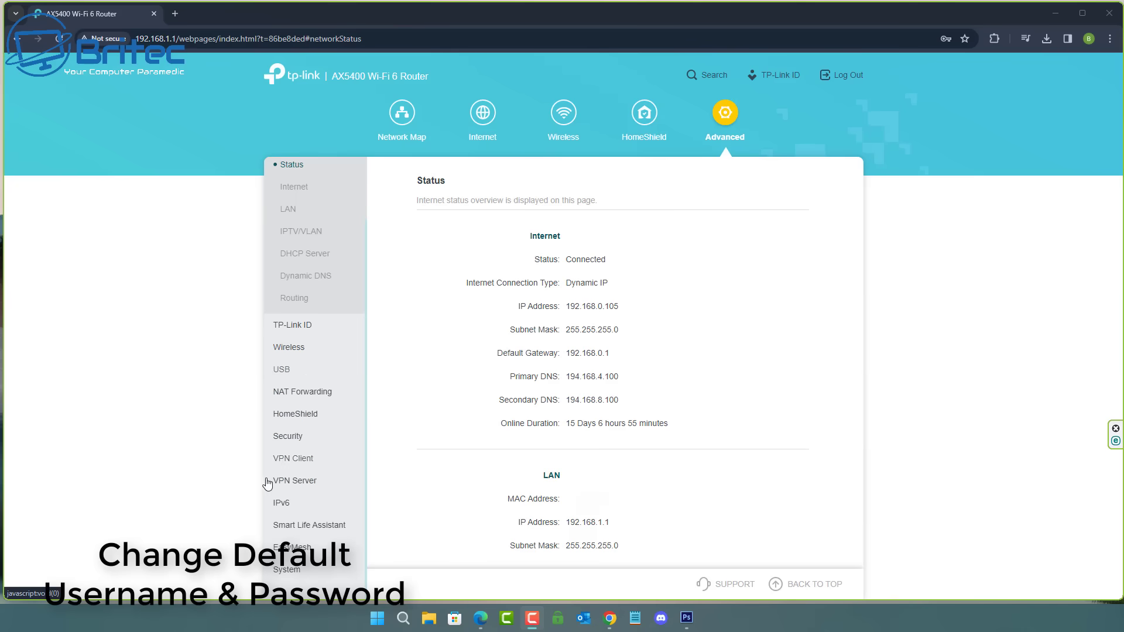
{"action": "left_click", "coordinate": [282, 583]}
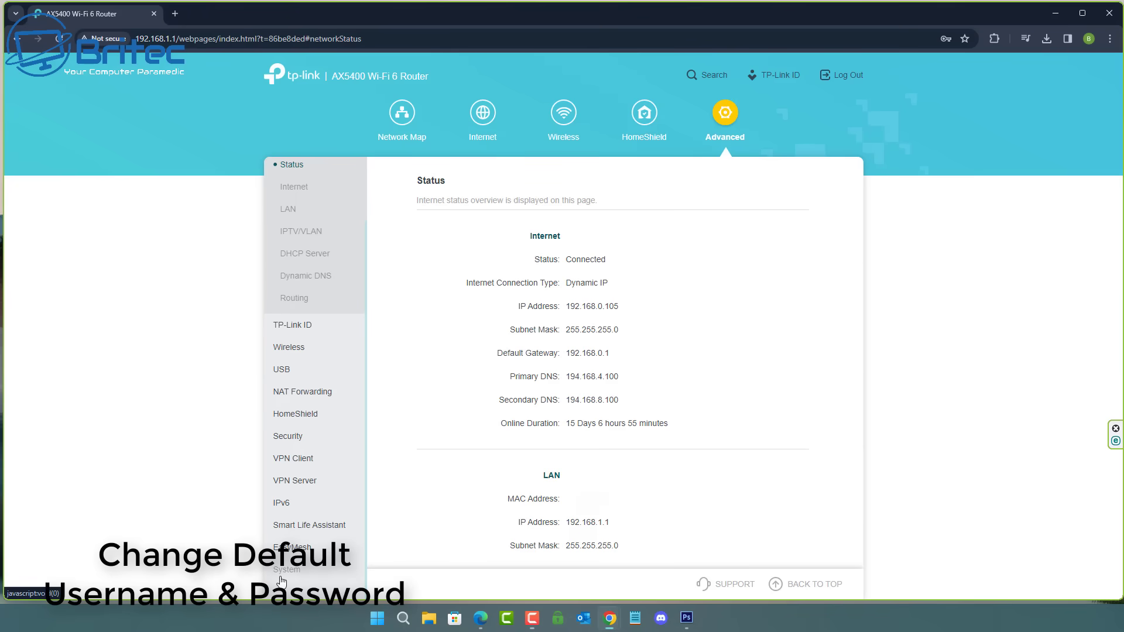
{"action": "scroll", "coordinate": [301, 581], "scroll_direction": "down", "scroll_amount": 1}
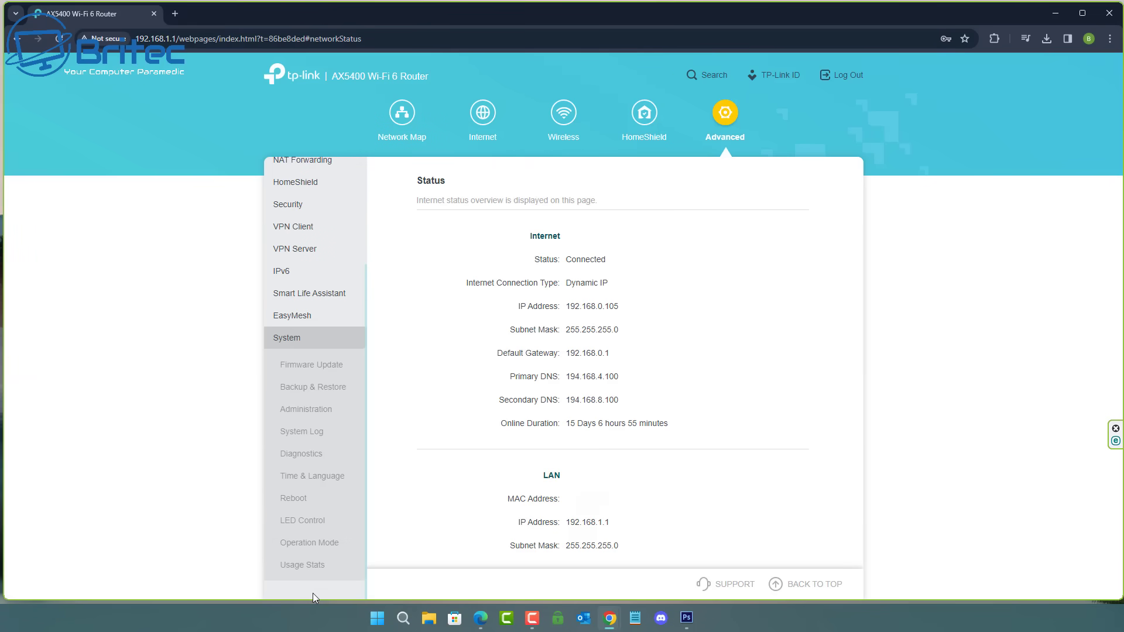
{"action": "left_click", "coordinate": [328, 417]}
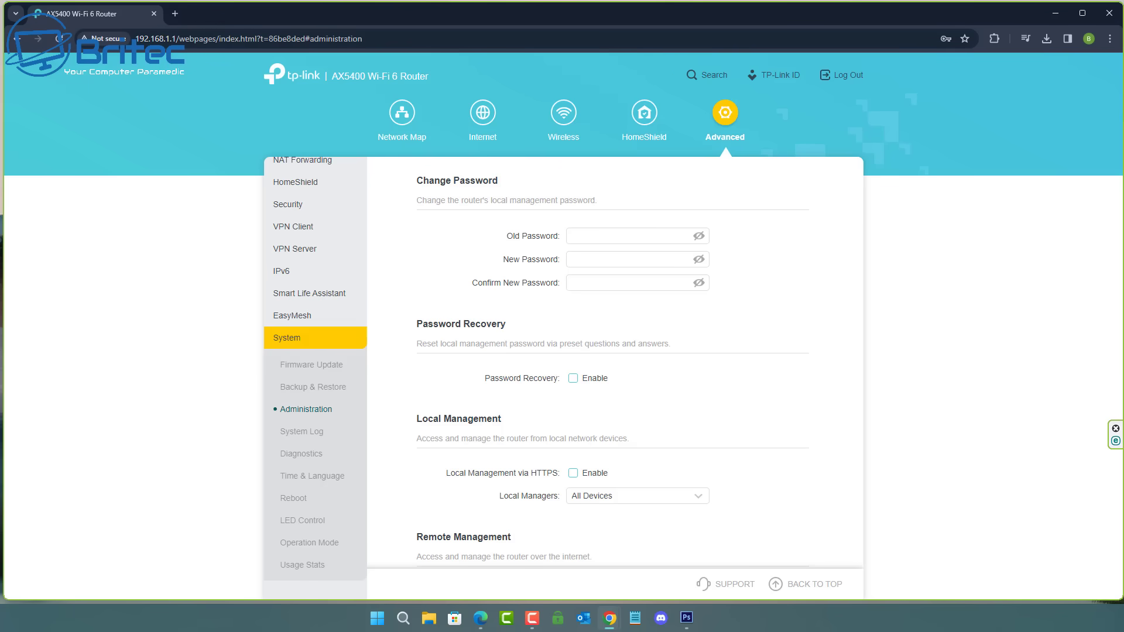
Step: Expand Wireless and load Wireless Settings with network name, security and Wi-Fi password
{"action": "scroll", "coordinate": [315, 375], "scroll_direction": "up", "scroll_amount": 3}
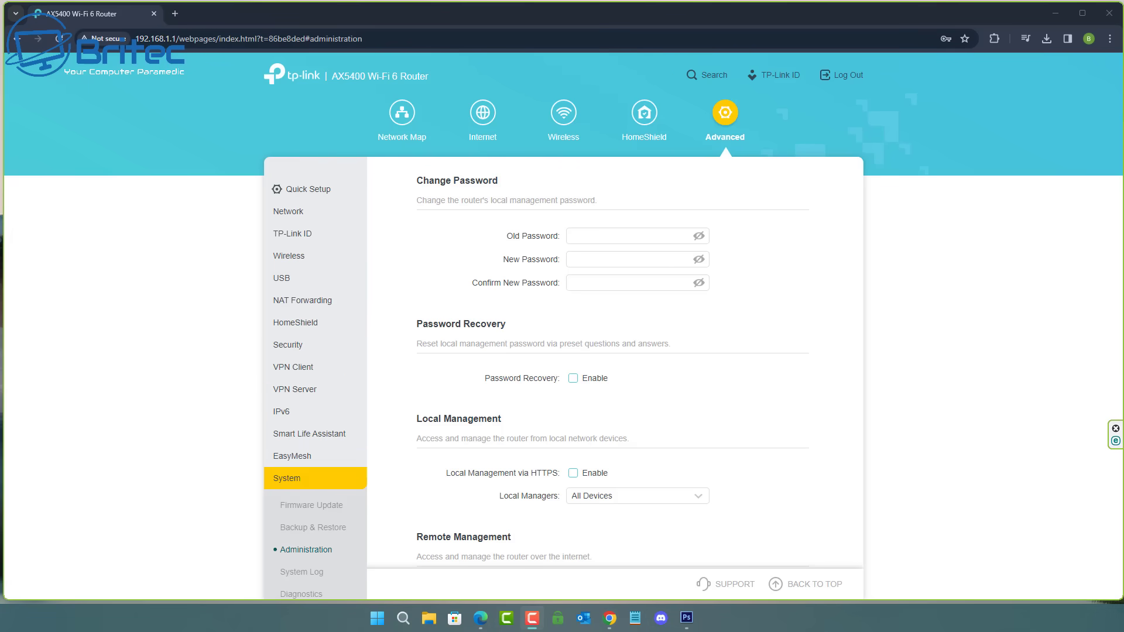
{"action": "left_click", "coordinate": [296, 261]}
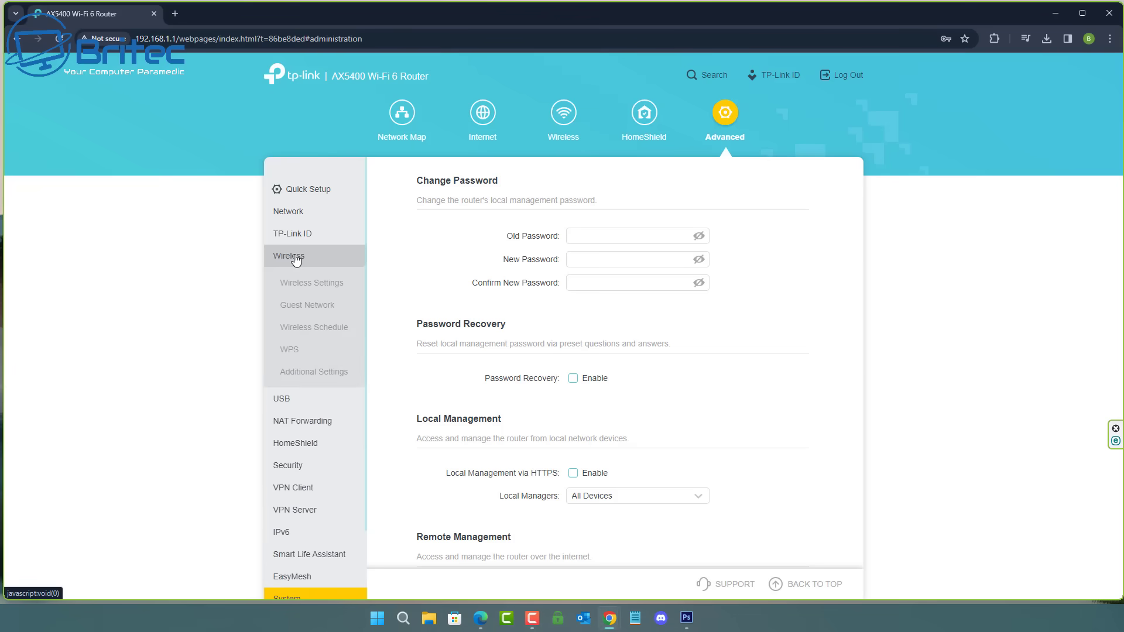
{"action": "left_click", "coordinate": [324, 289]}
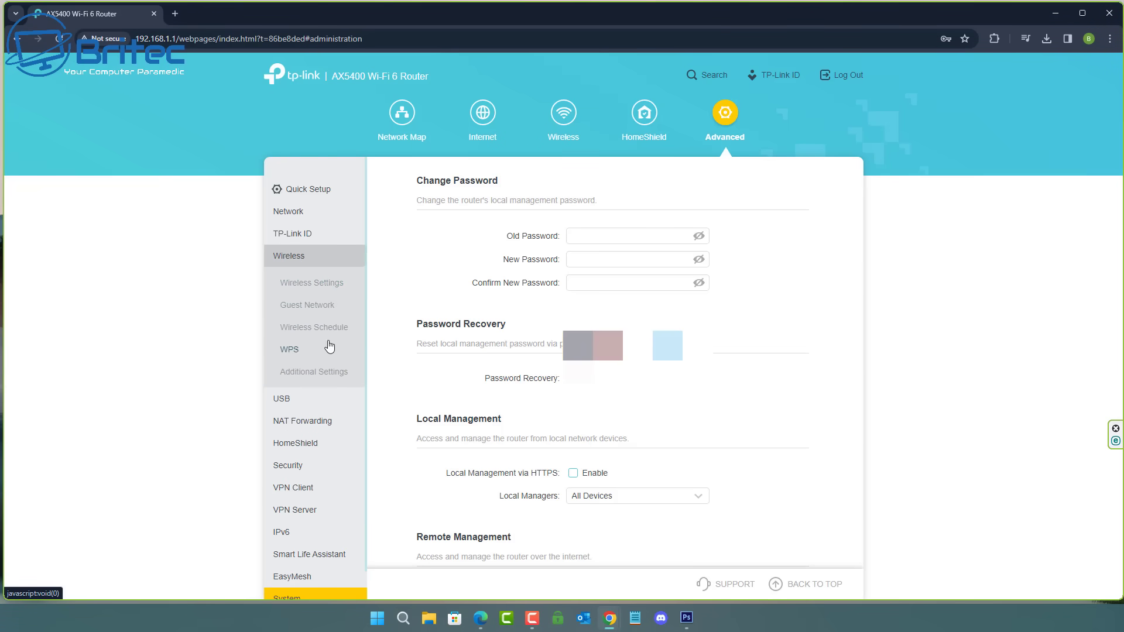
{"action": "left_click", "coordinate": [324, 286]}
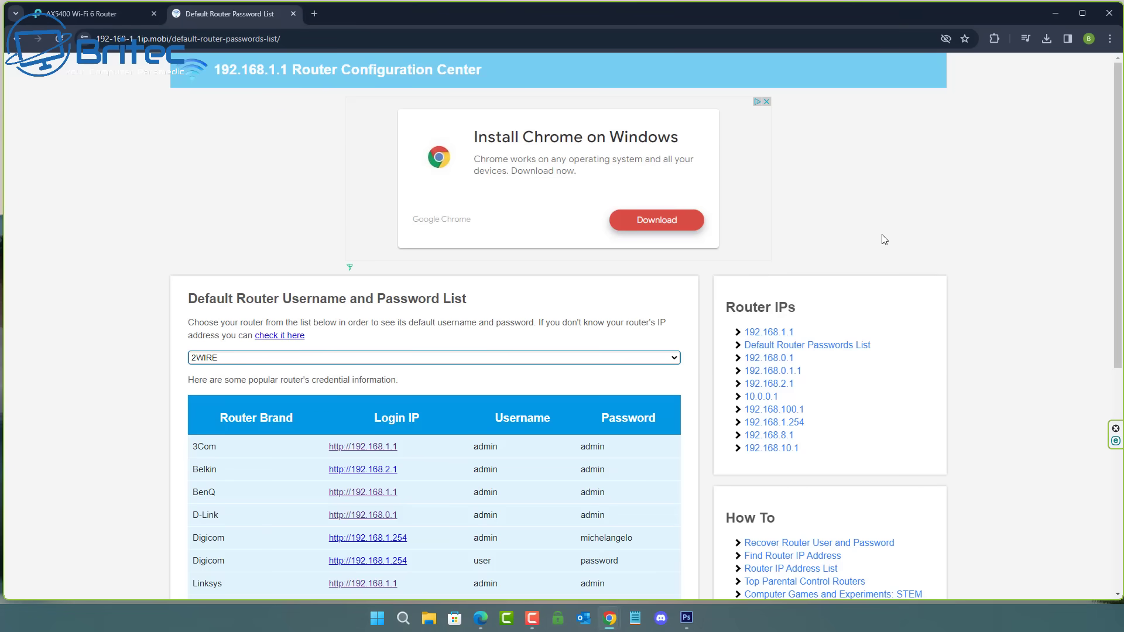
Step: Scroll the default-credentials page and browse the brand dropdown from 3Com to US Robotics
{"action": "scroll", "coordinate": [931, 234], "scroll_direction": "down", "scroll_amount": 2}
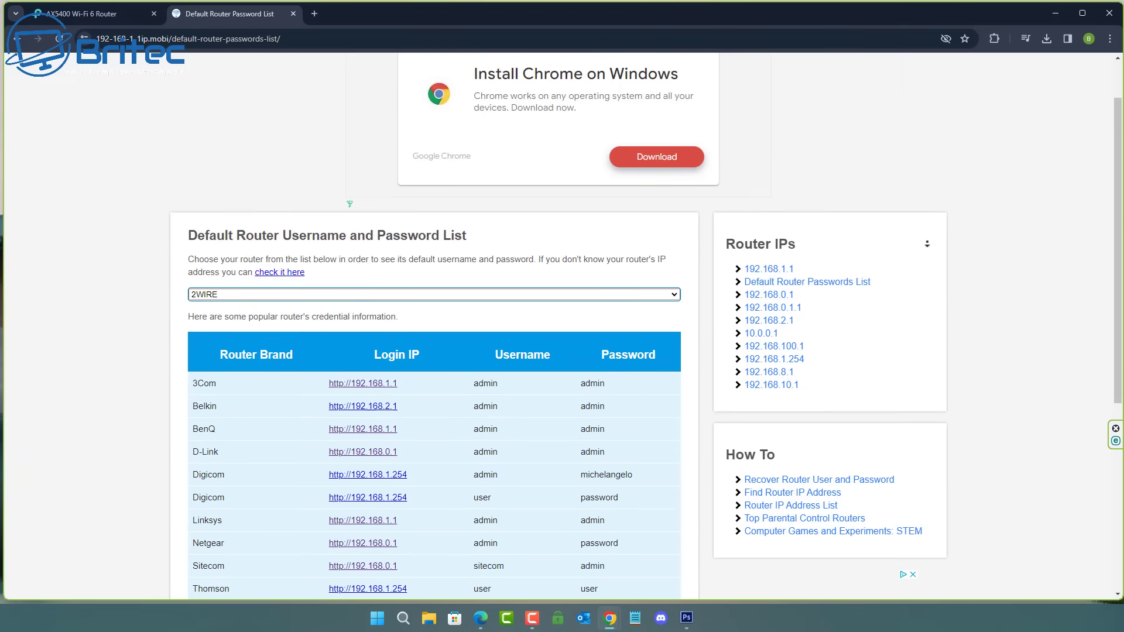
{"action": "scroll", "coordinate": [927, 243], "scroll_direction": "down", "scroll_amount": 3}
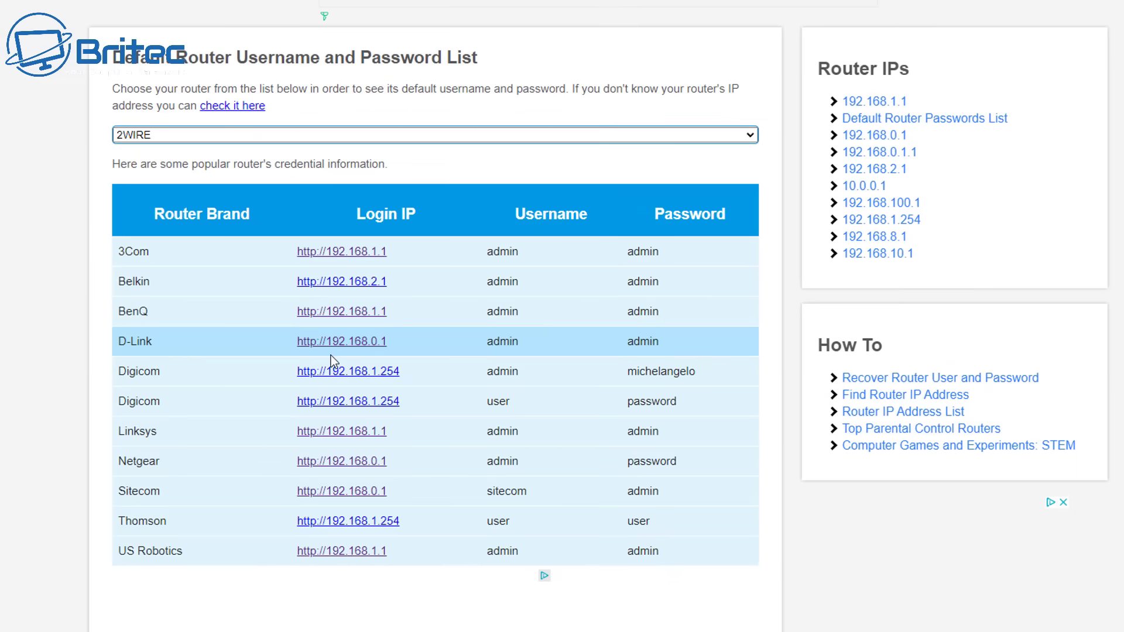
{"action": "left_click", "coordinate": [751, 135]}
{"action": "scroll", "coordinate": [686, 221], "scroll_direction": "down", "scroll_amount": 10}
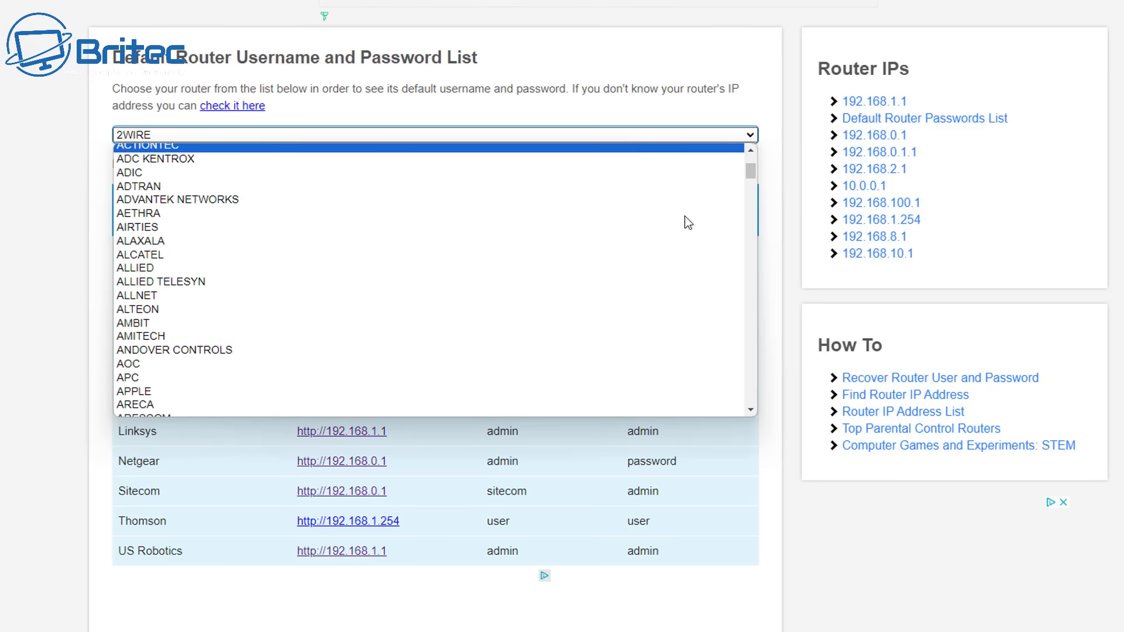
{"action": "scroll", "coordinate": [688, 226], "scroll_direction": "down", "scroll_amount": 11}
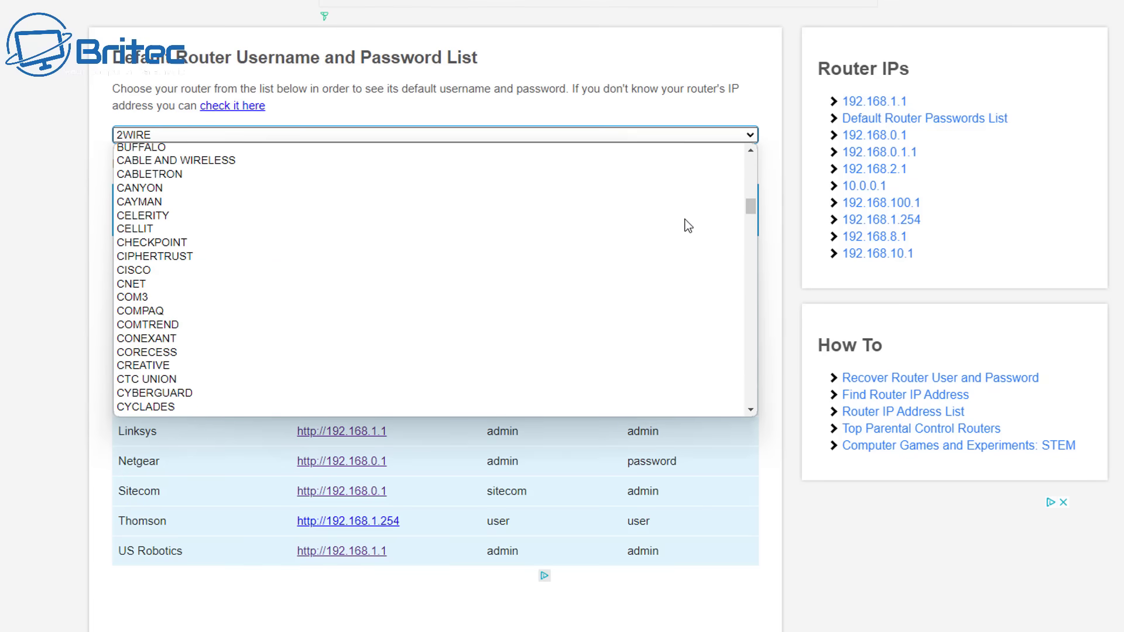
{"action": "scroll", "coordinate": [686, 233], "scroll_direction": "down", "scroll_amount": 4}
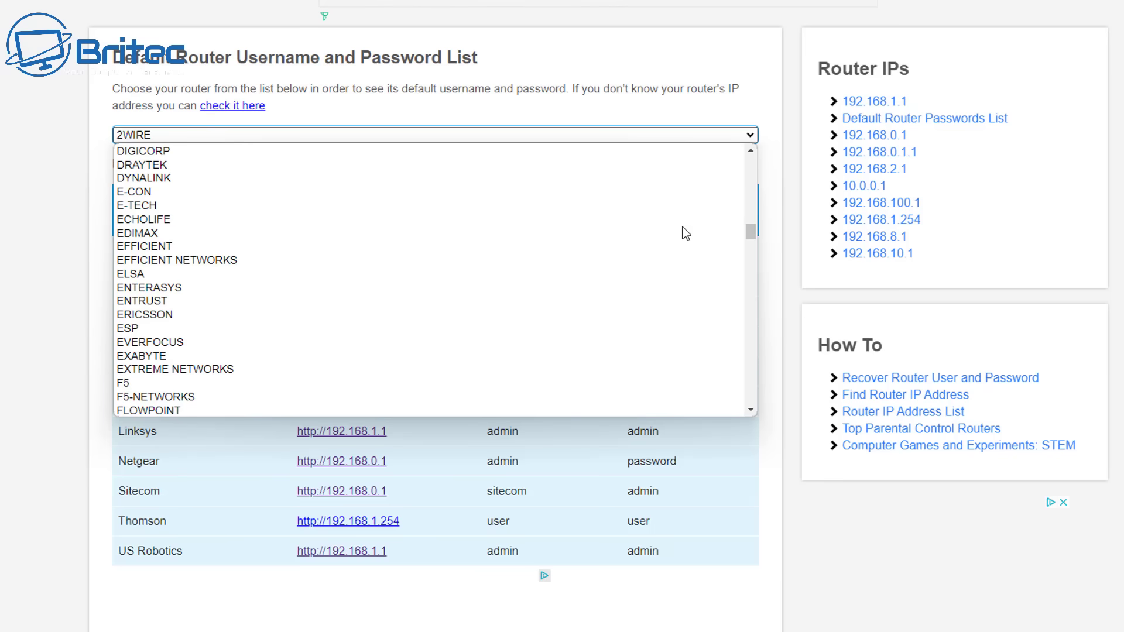
{"action": "scroll", "coordinate": [687, 233], "scroll_direction": "down", "scroll_amount": 12}
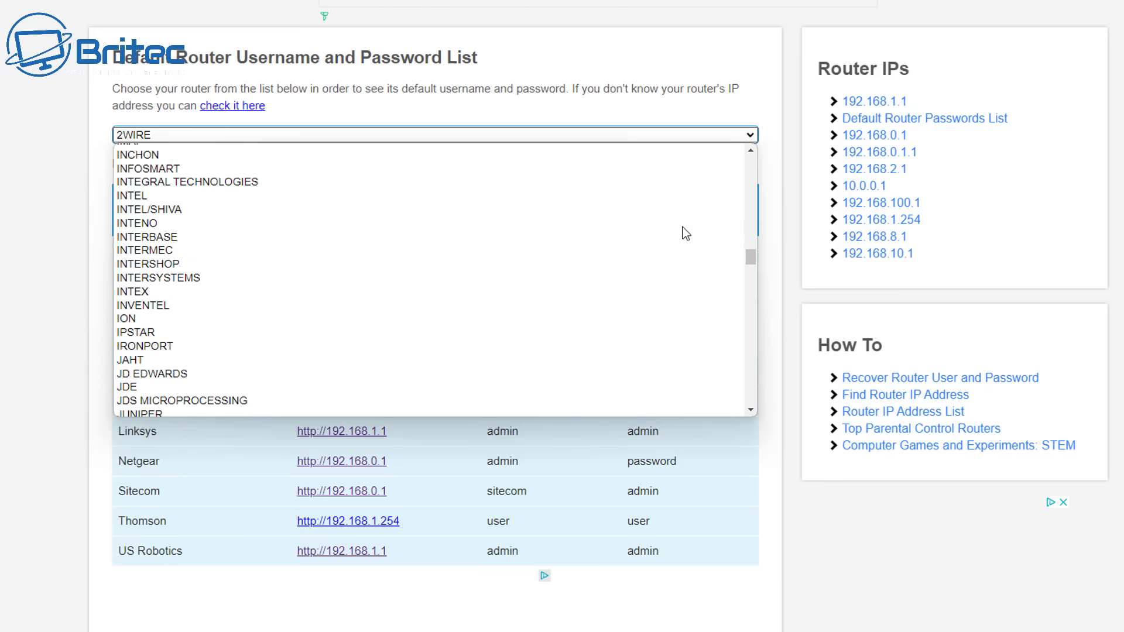
{"action": "scroll", "coordinate": [686, 233], "scroll_direction": "down", "scroll_amount": 10}
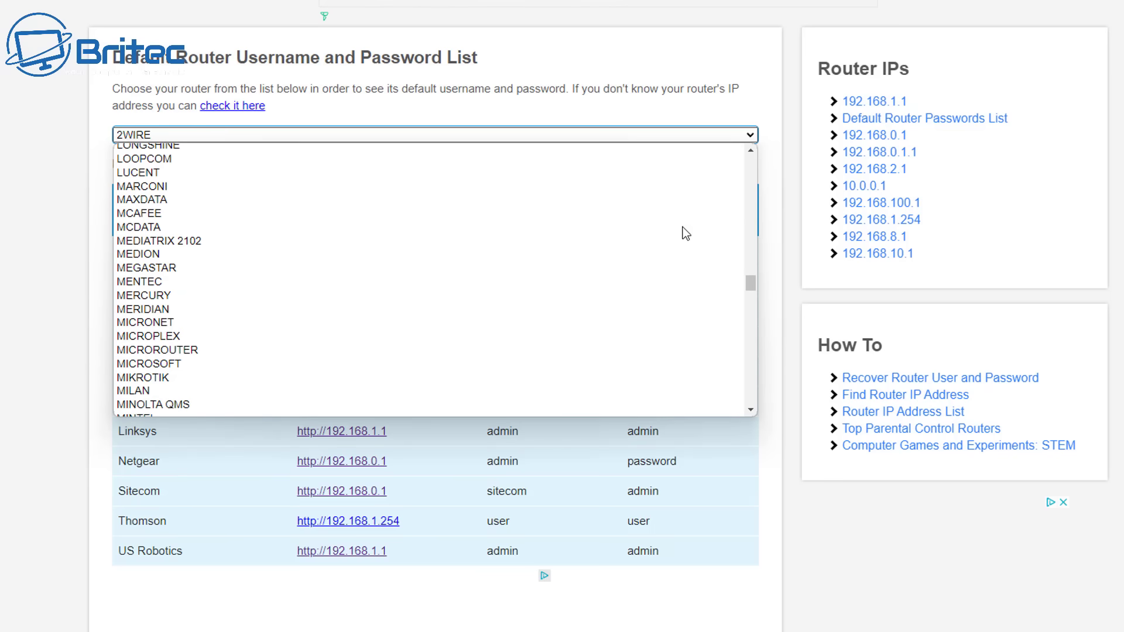
{"action": "scroll", "coordinate": [686, 233], "scroll_direction": "down", "scroll_amount": 20}
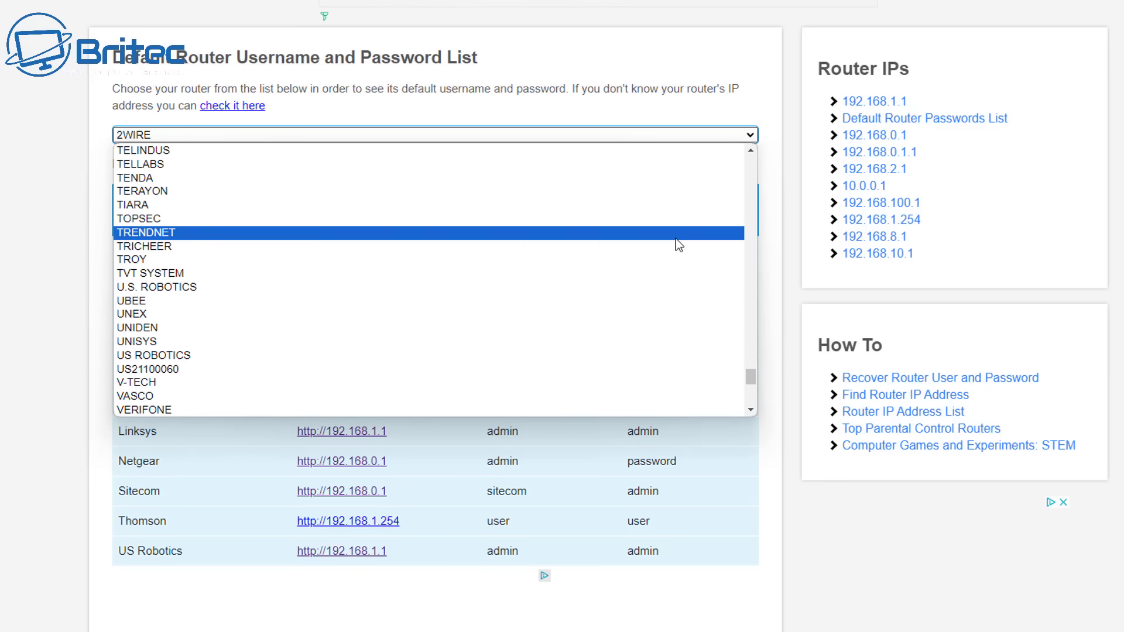
Step: Pick TENDA as the router brand, browse the brand list again, and keep TENDA selected
{"action": "left_click", "coordinate": [502, 178]}
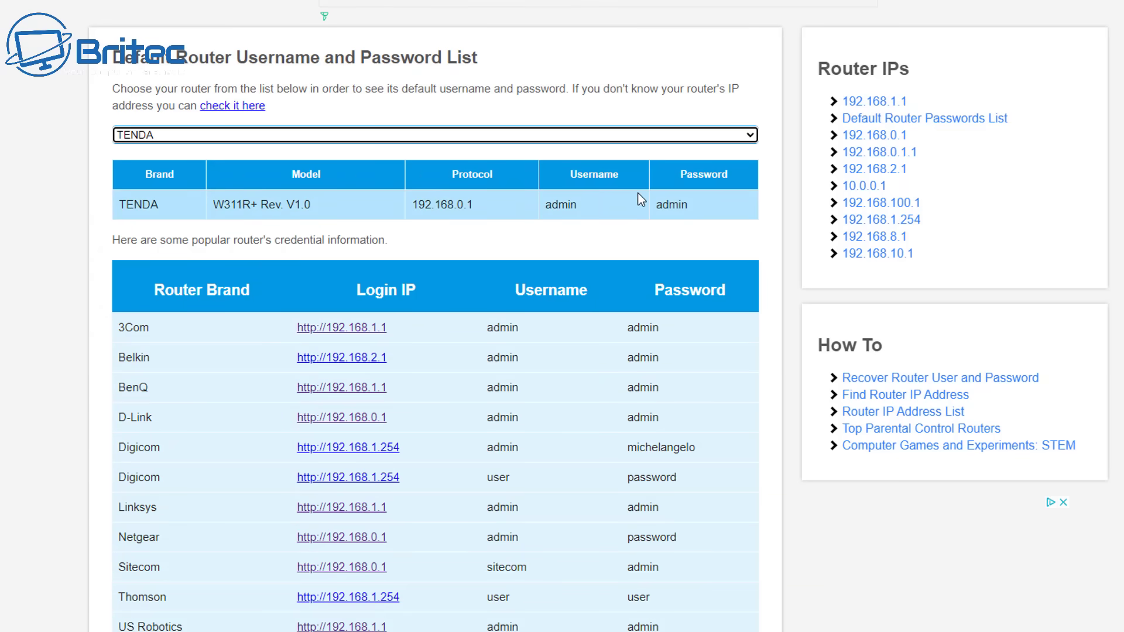
{"action": "left_click", "coordinate": [715, 135]}
{"action": "scroll", "coordinate": [580, 287], "scroll_direction": "down", "scroll_amount": 10}
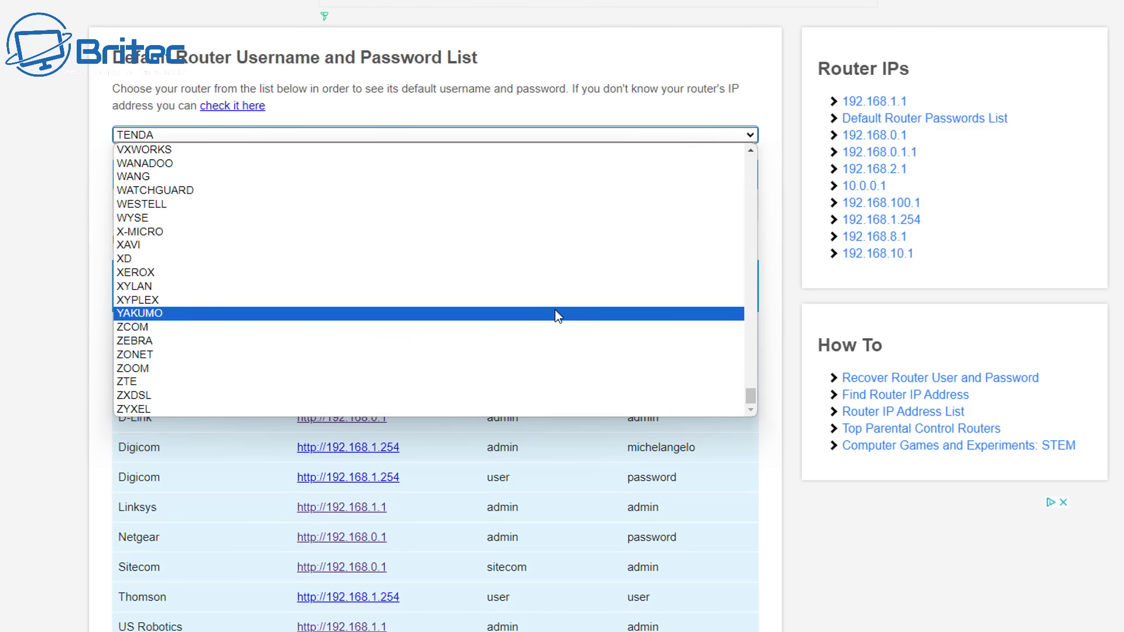
{"action": "scroll", "coordinate": [556, 304], "scroll_direction": "up", "scroll_amount": 7}
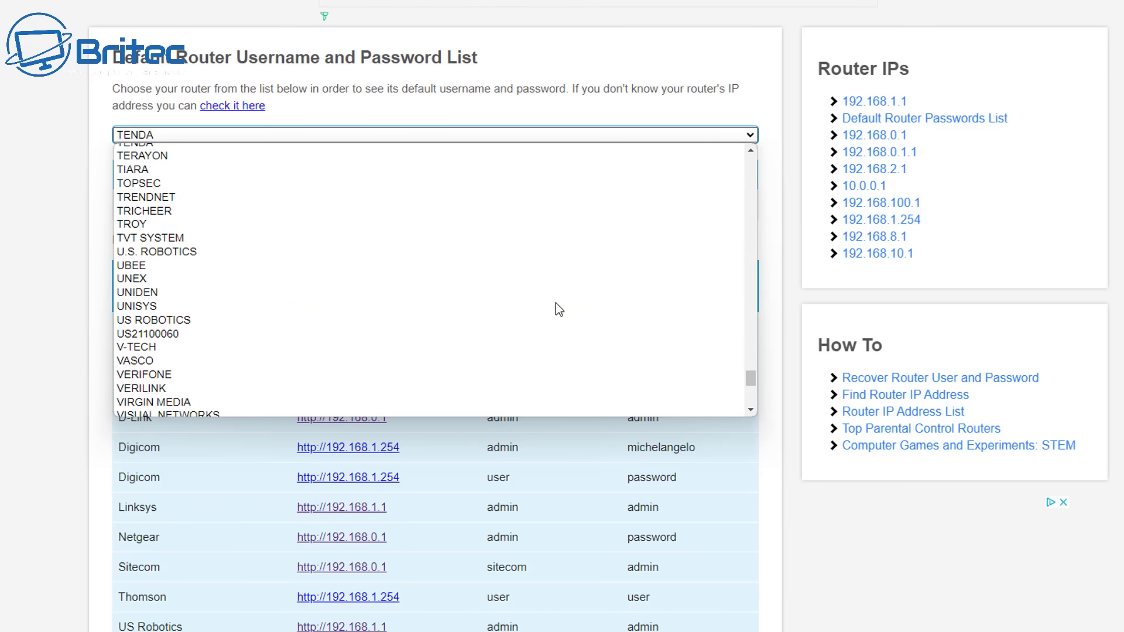
{"action": "scroll", "coordinate": [557, 303], "scroll_direction": "up", "scroll_amount": 3}
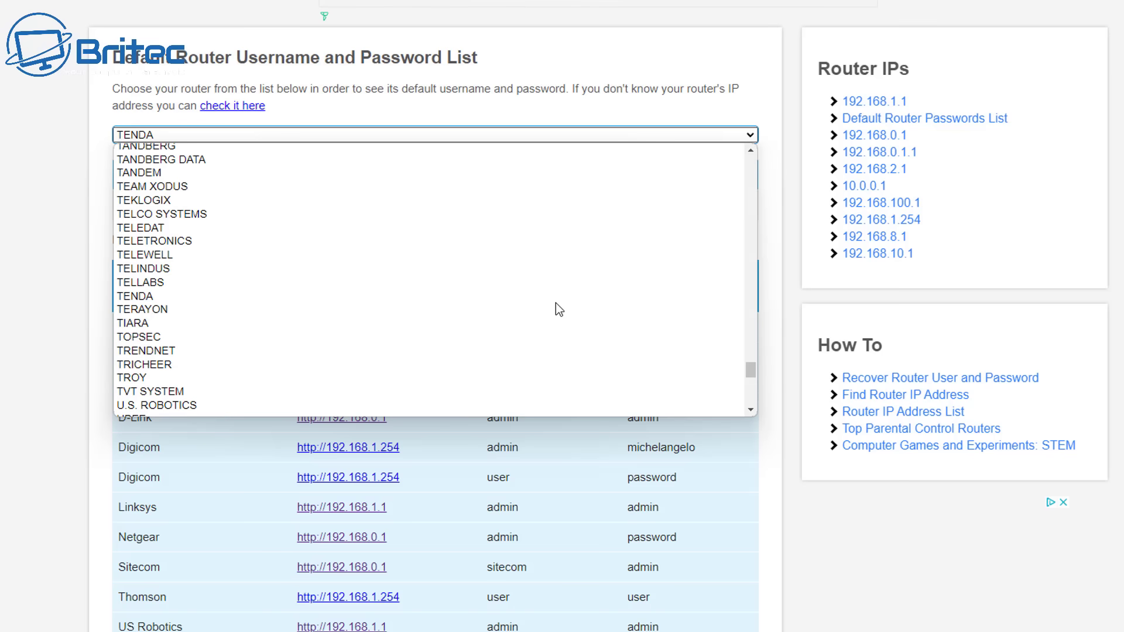
{"action": "scroll", "coordinate": [550, 308], "scroll_direction": "down", "scroll_amount": 3}
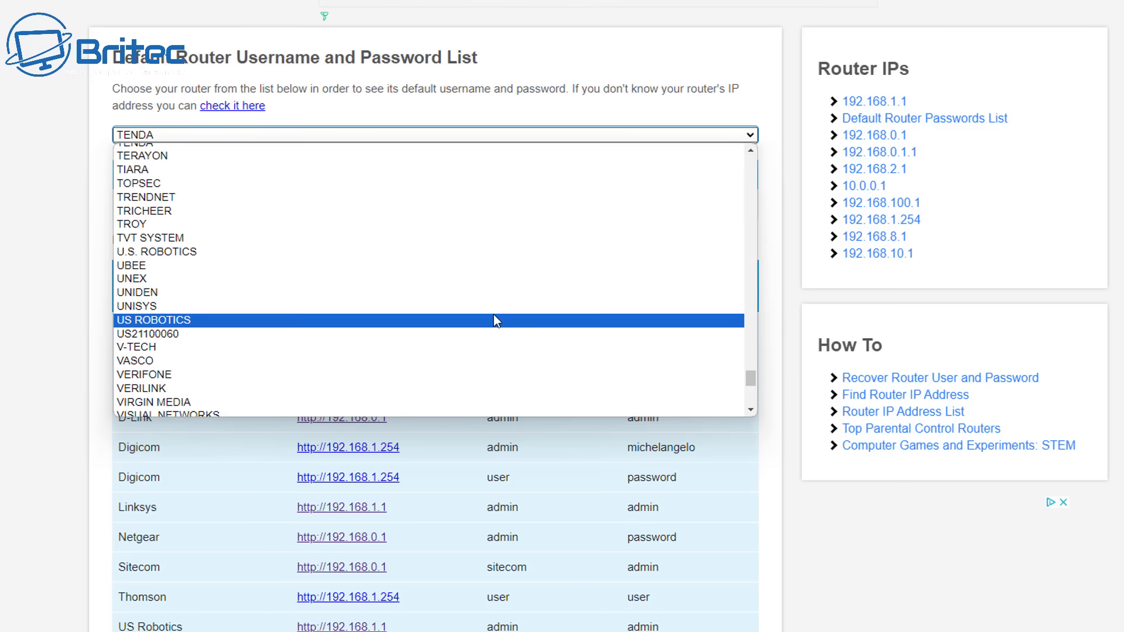
{"action": "scroll", "coordinate": [494, 319], "scroll_direction": "up", "scroll_amount": 3}
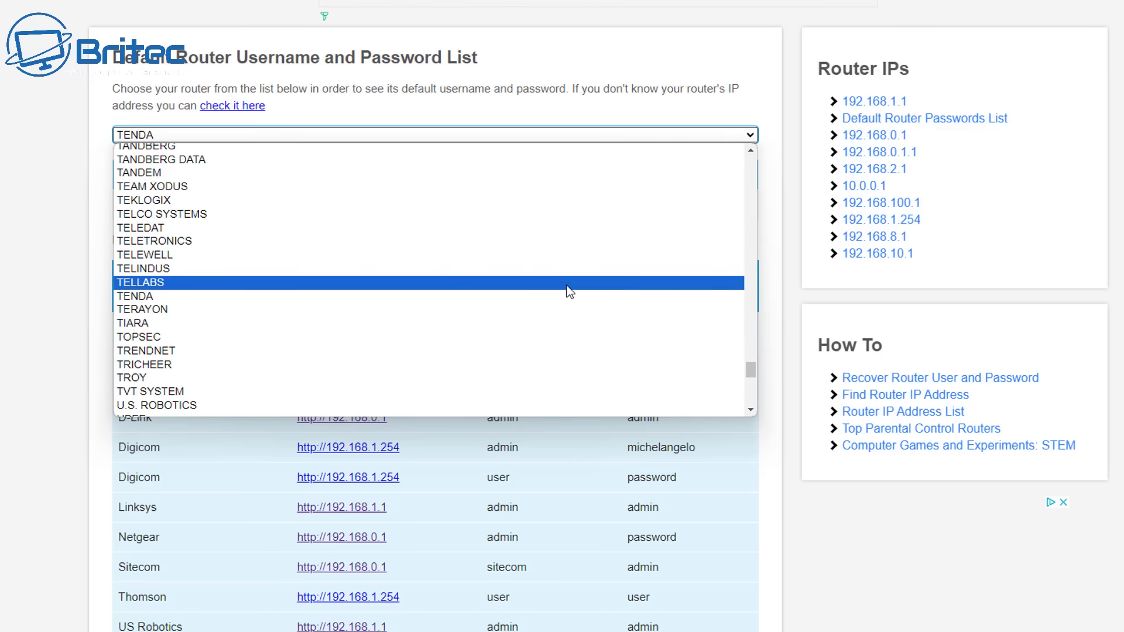
{"action": "scroll", "coordinate": [479, 241], "scroll_direction": "up", "scroll_amount": 3}
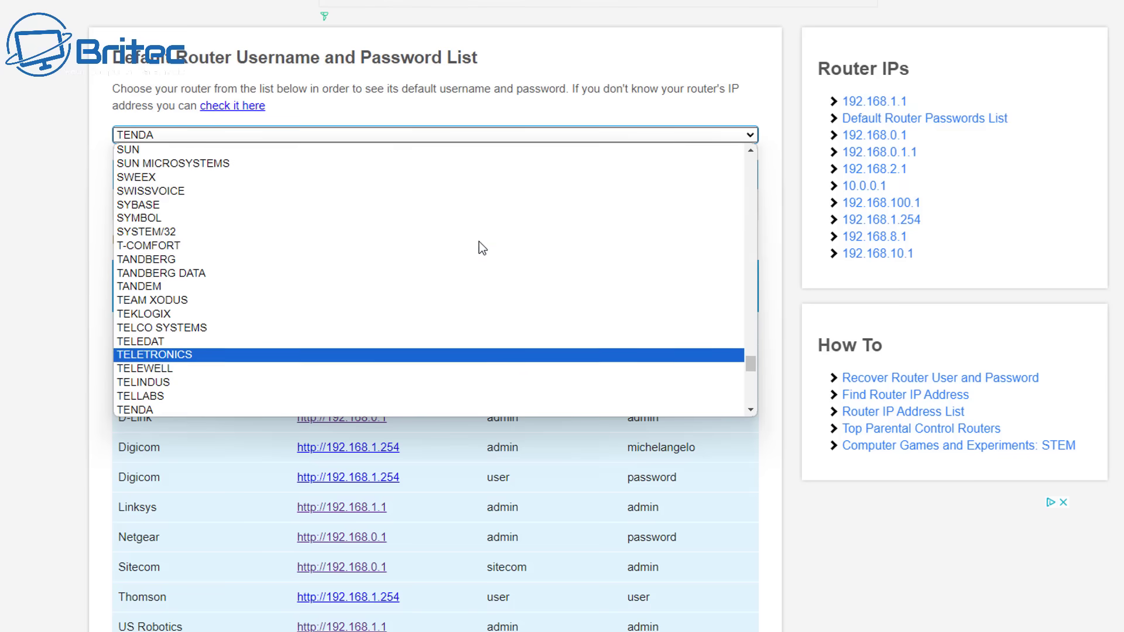
{"action": "scroll", "coordinate": [421, 295], "scroll_direction": "up", "scroll_amount": 3}
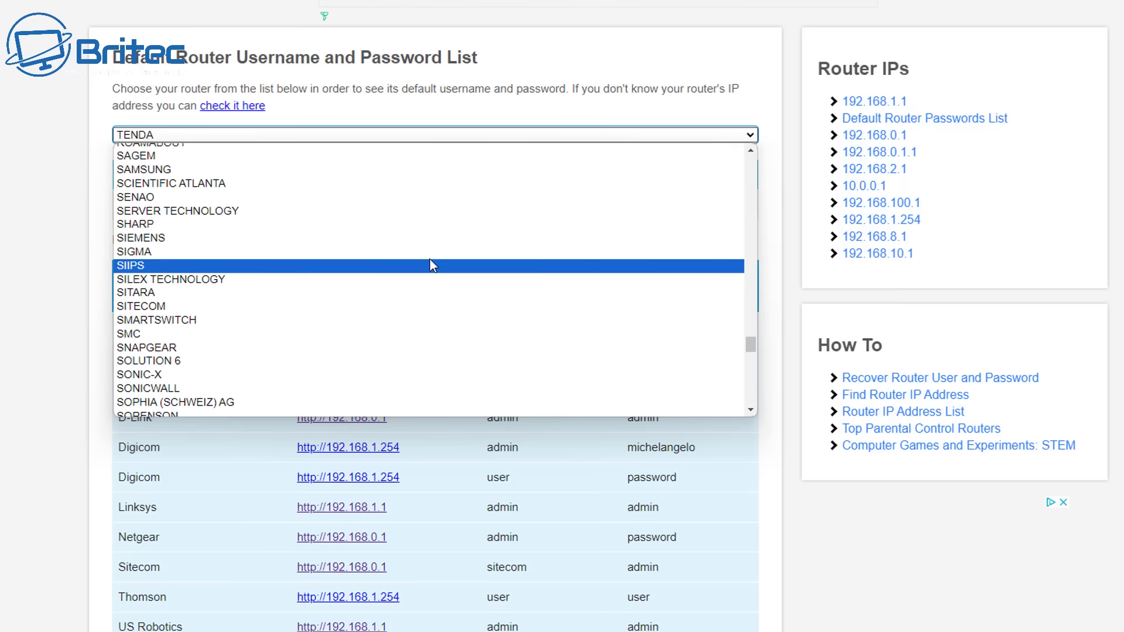
{"action": "key", "text": "Up"}
{"action": "key", "text": "Up"}
{"action": "key", "text": "Up"}
{"action": "key", "text": "Escape"}
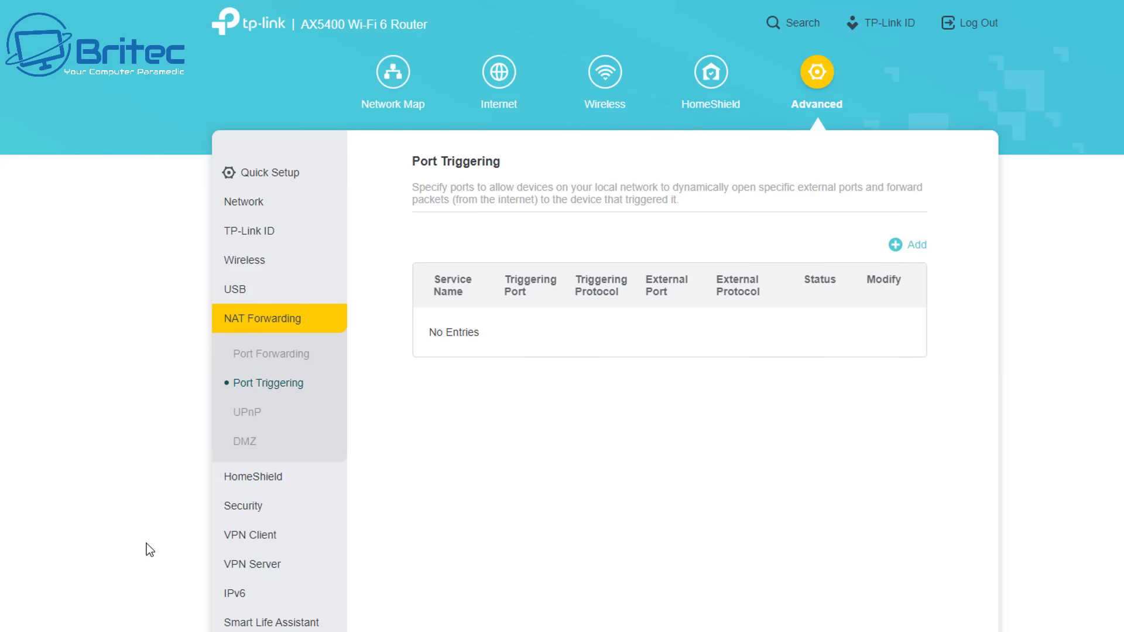
{"action": "scroll", "coordinate": [243, 567], "scroll_direction": "down", "scroll_amount": 1}
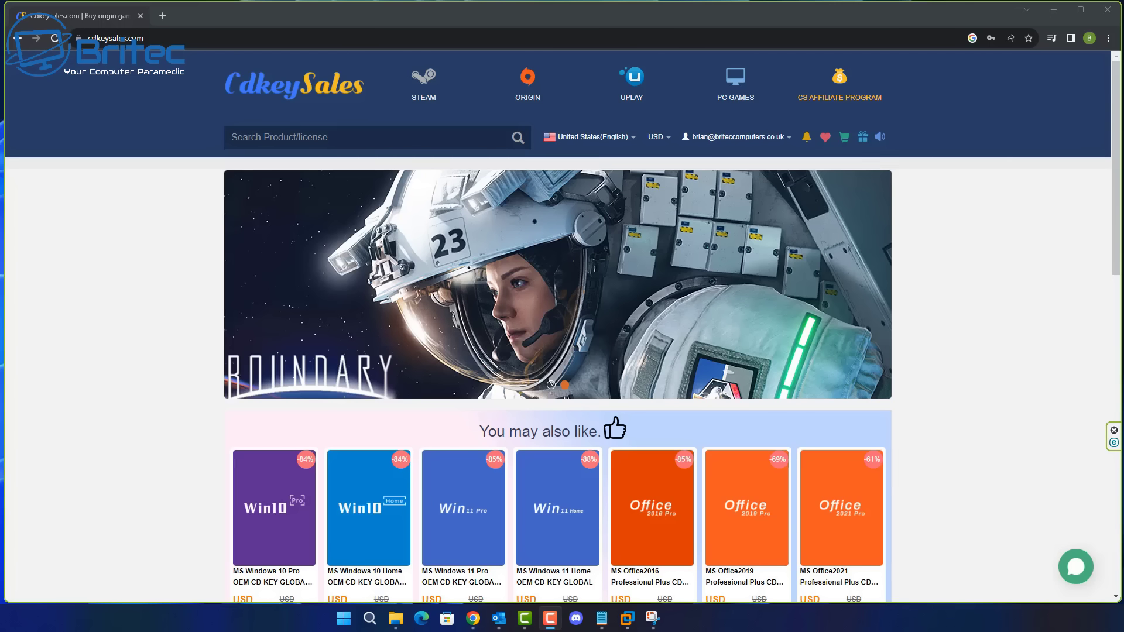
Step: Open the Windows 10 Pro key product and choose Buy Now
{"action": "scroll", "coordinate": [487, 488], "scroll_direction": "down", "scroll_amount": 1}
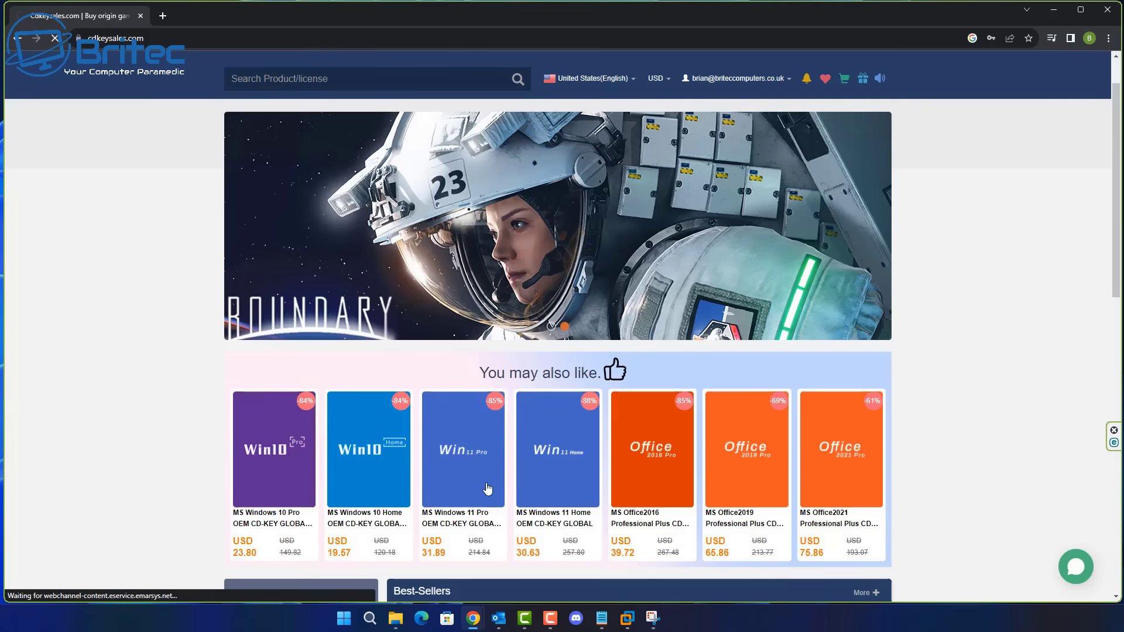
{"action": "left_click", "coordinate": [487, 489]}
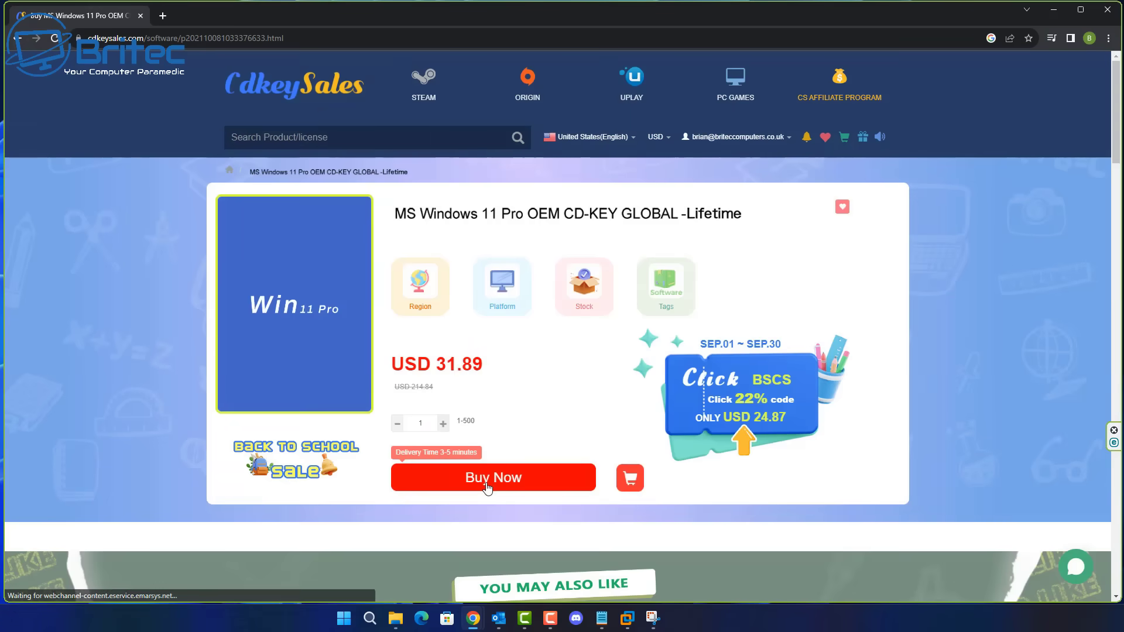
{"action": "left_click", "coordinate": [20, 39]}
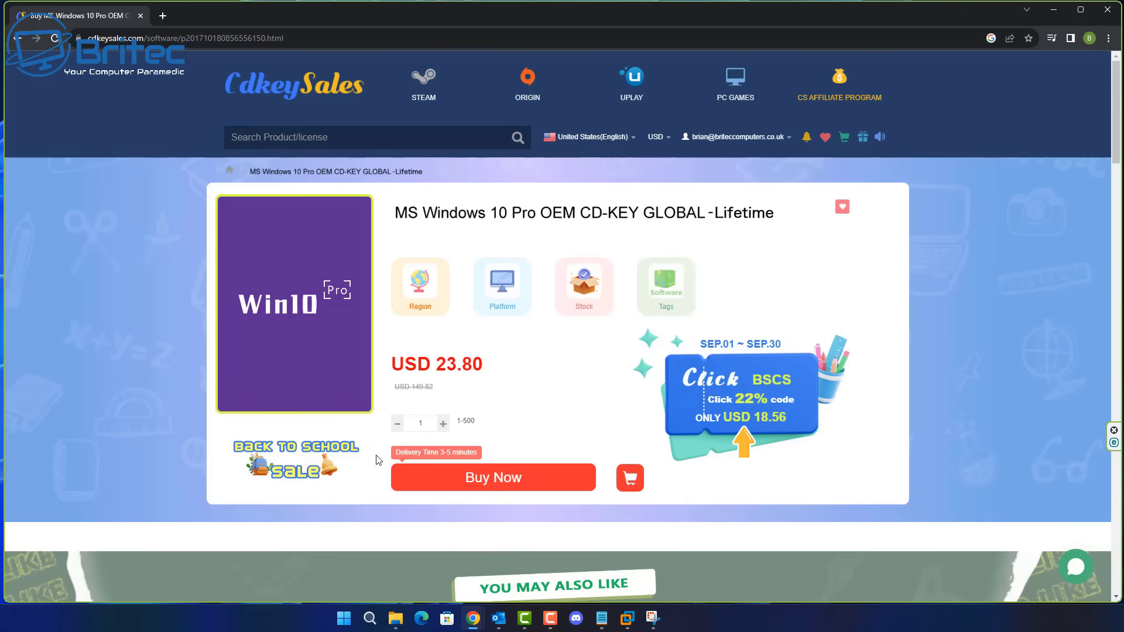
{"action": "left_click", "coordinate": [526, 479]}
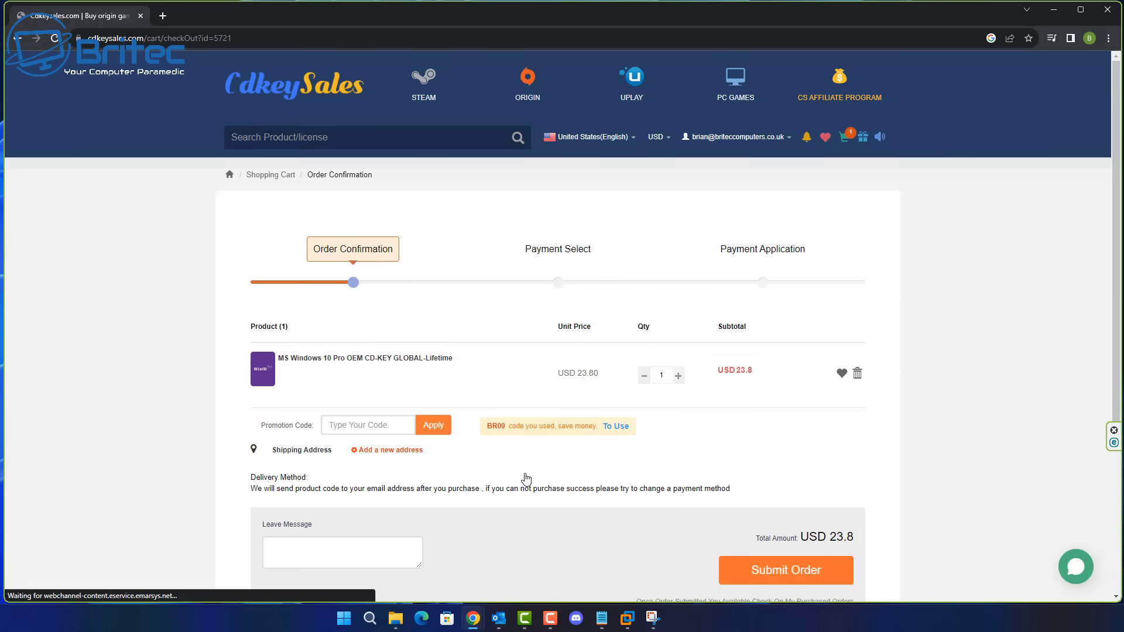
Step: Apply promotion code BR09, cutting the total to USD 16.66
{"action": "left_click", "coordinate": [392, 434]}
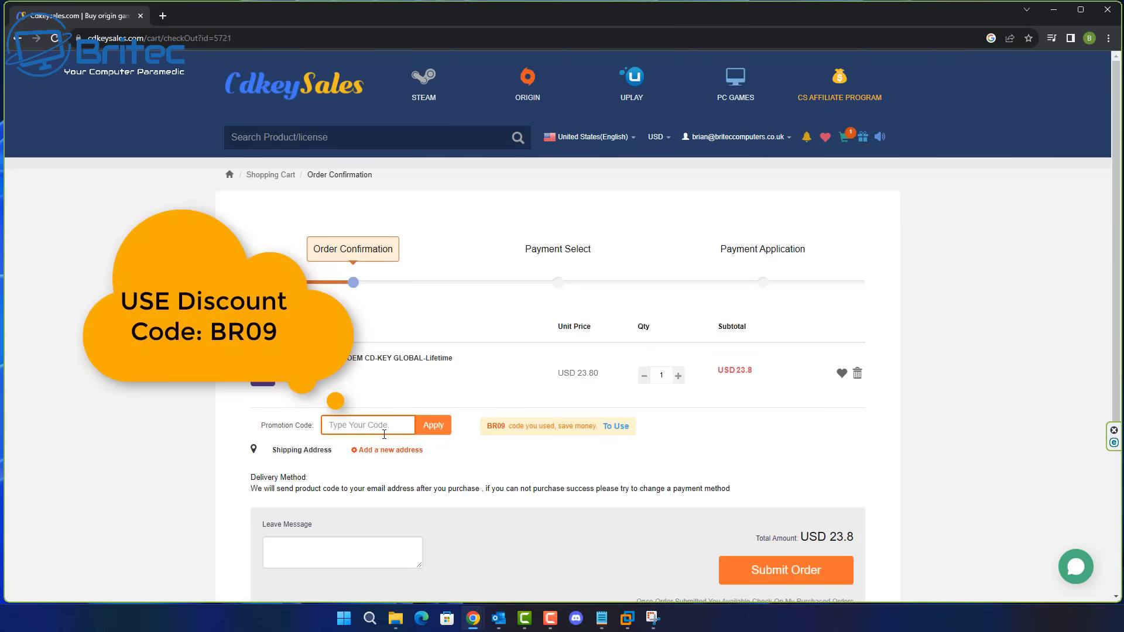
{"action": "type", "text": "BR09"}
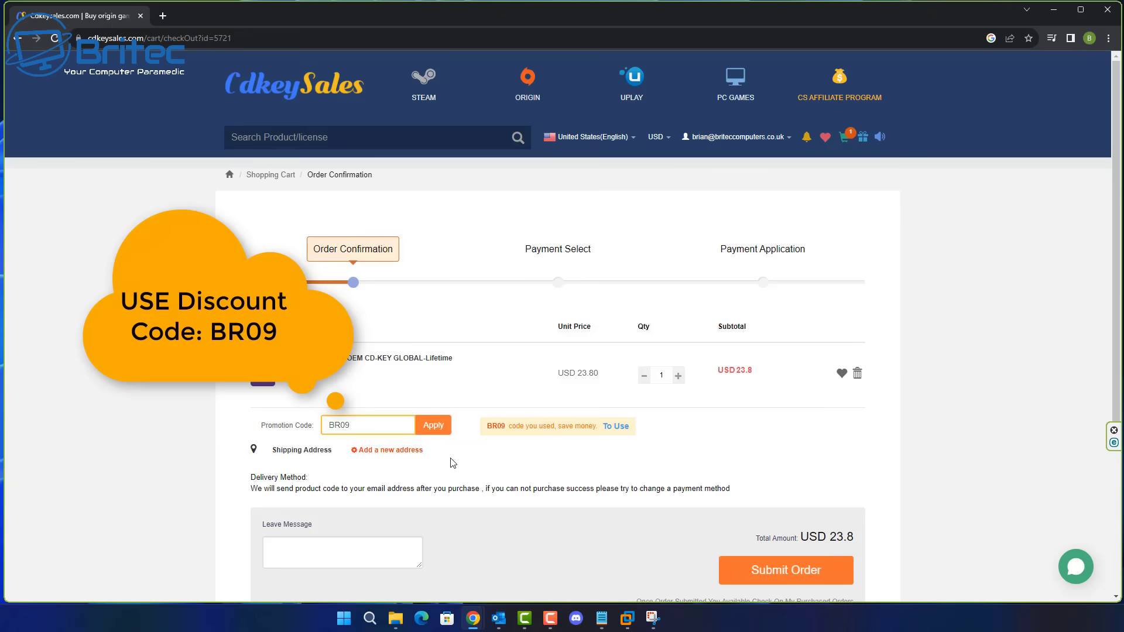
{"action": "left_click", "coordinate": [433, 426]}
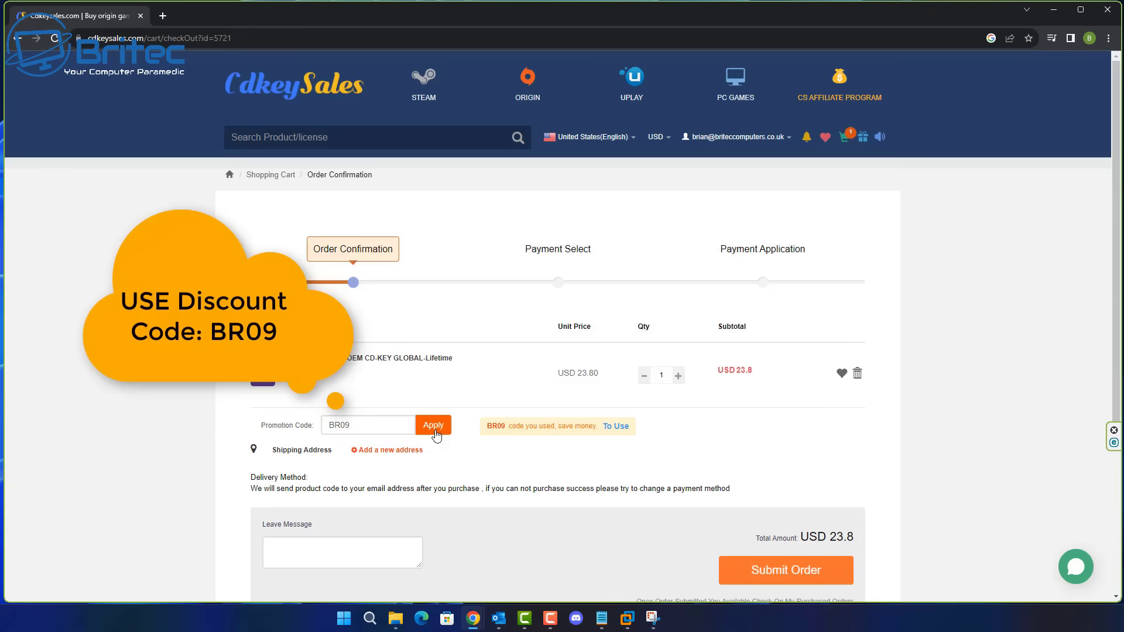
Step: Submit the order, pay via PayPal, and proceed to activate Windows with the key
{"action": "left_click", "coordinate": [793, 578]}
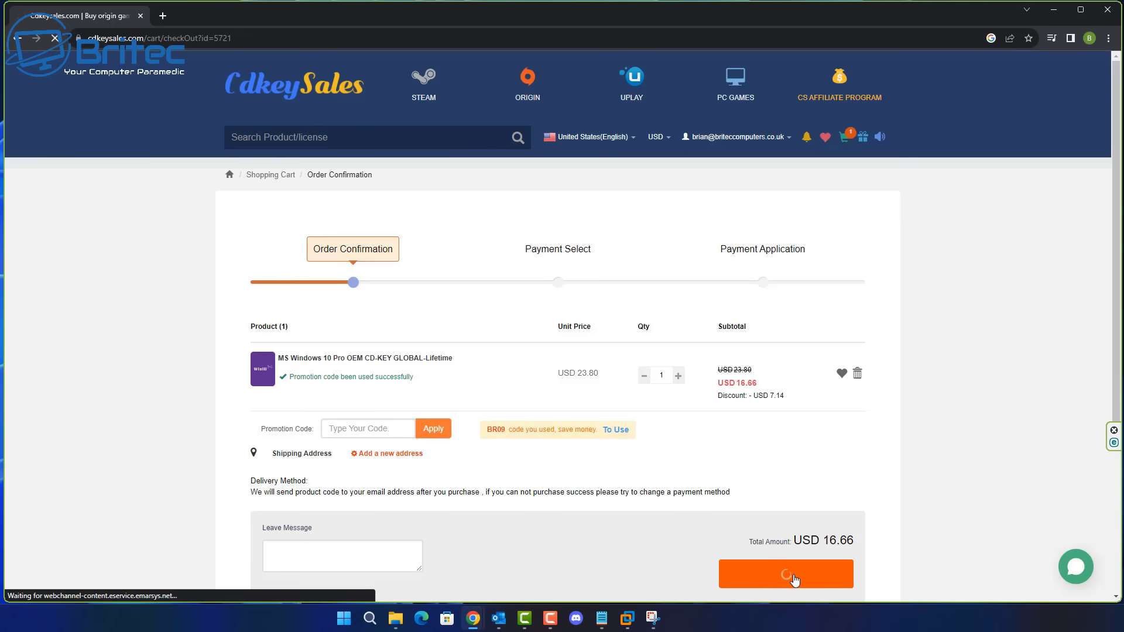
{"action": "left_click", "coordinate": [507, 380]}
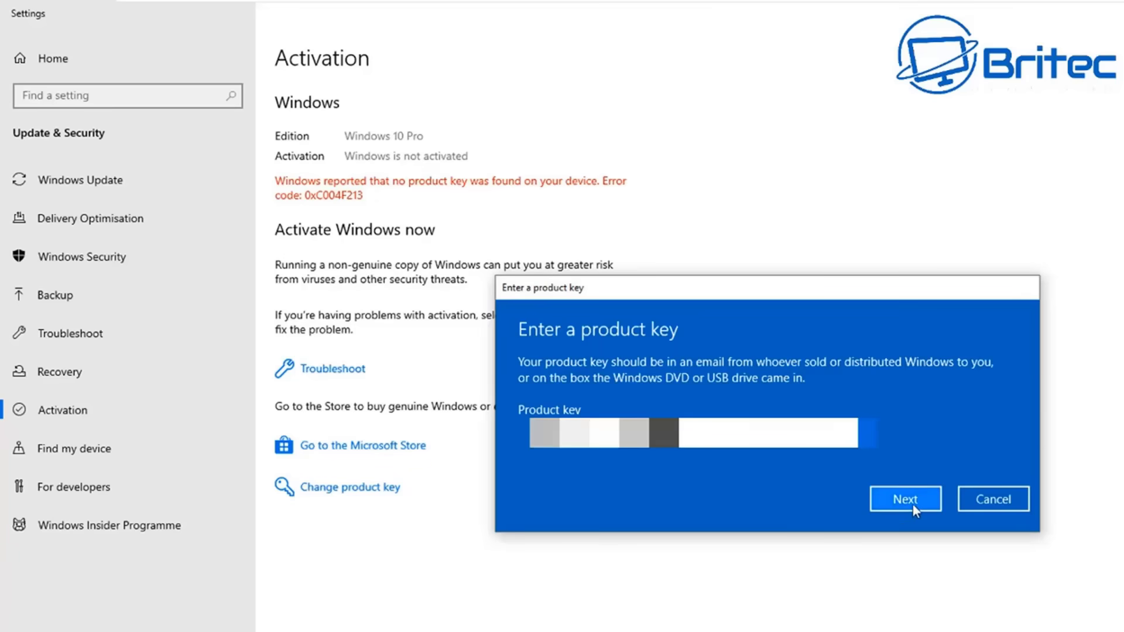
{"action": "left_click", "coordinate": [913, 505]}
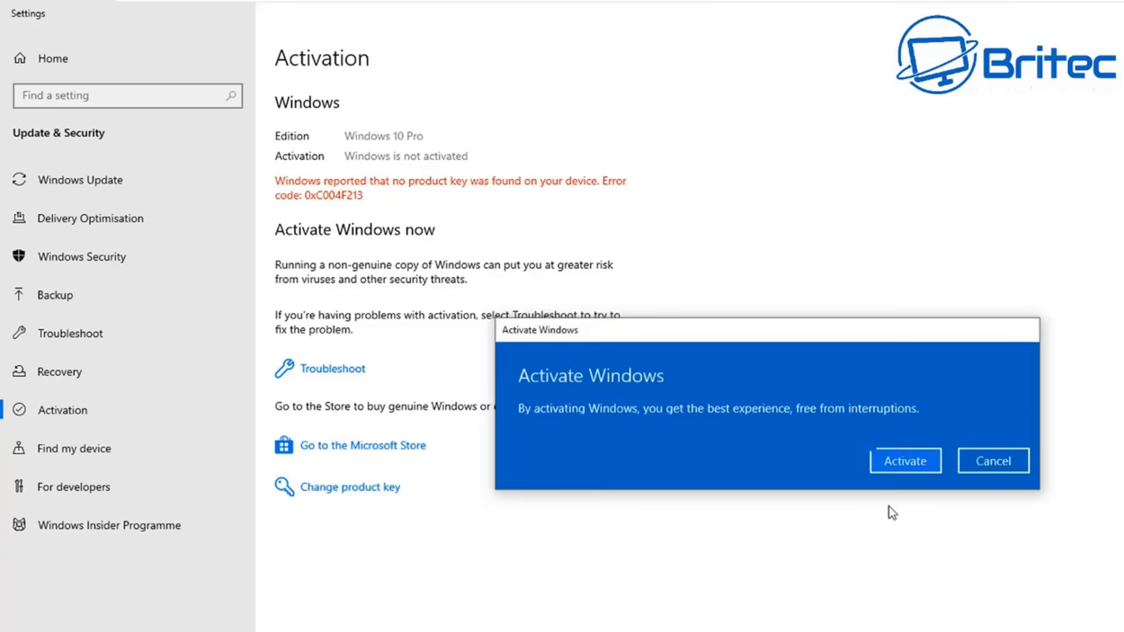
{"action": "left_click", "coordinate": [907, 460]}
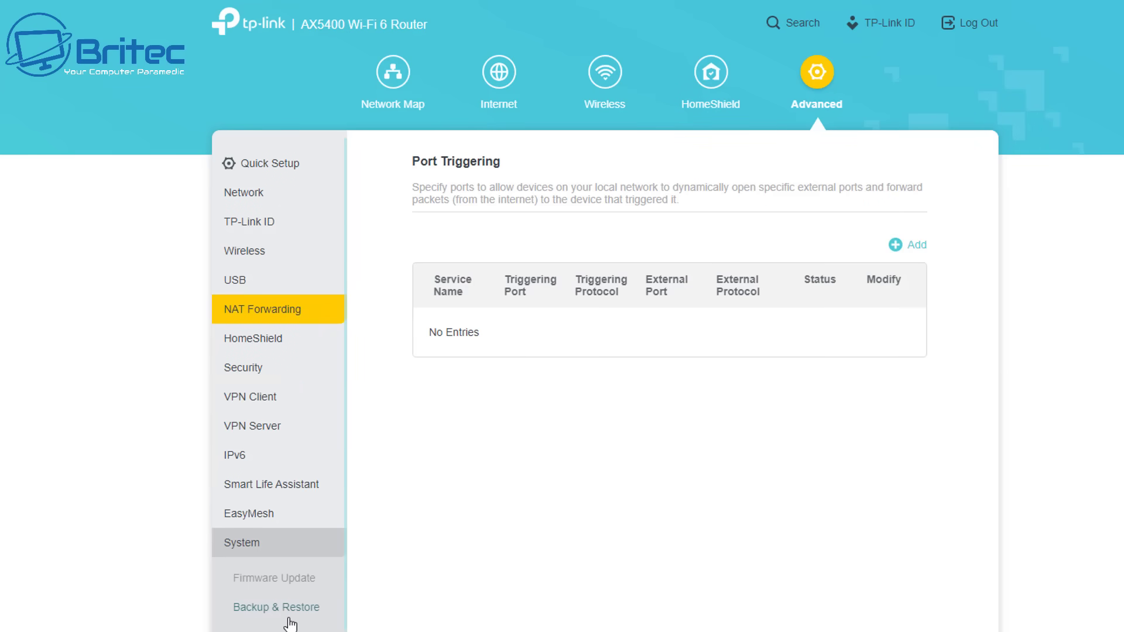
Step: Open System > Firmware Update, showing 1.0.11 installed and 1.0.12 available
{"action": "left_click", "coordinate": [295, 579]}
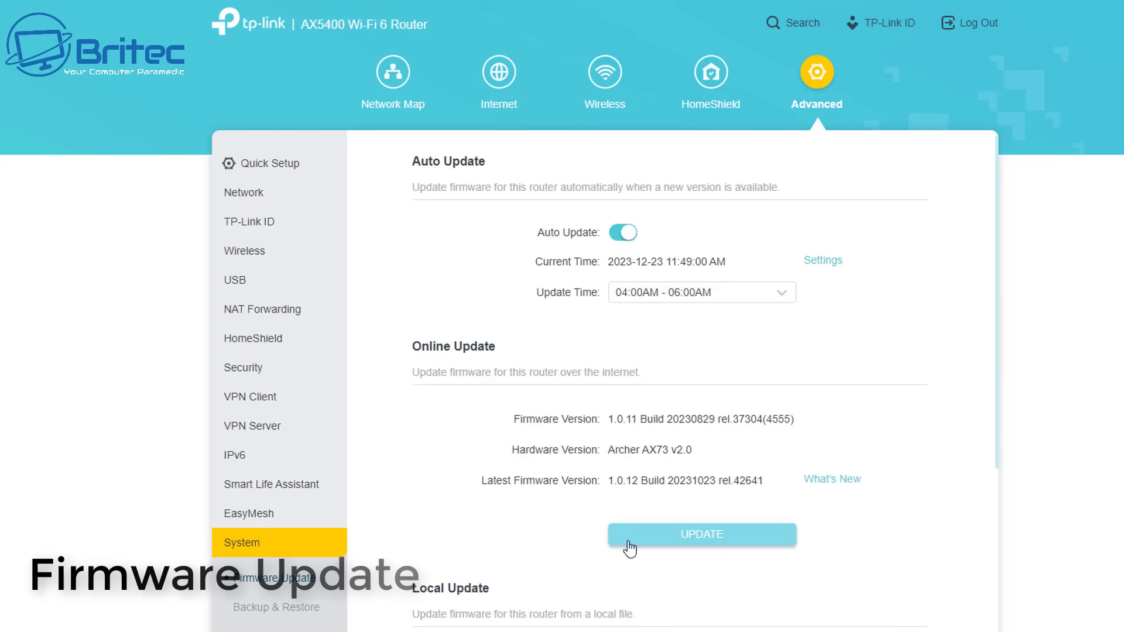
Step: Run the online update to firmware 1.0.12 Build 20231023 and confirm it
{"action": "left_click", "coordinate": [706, 536]}
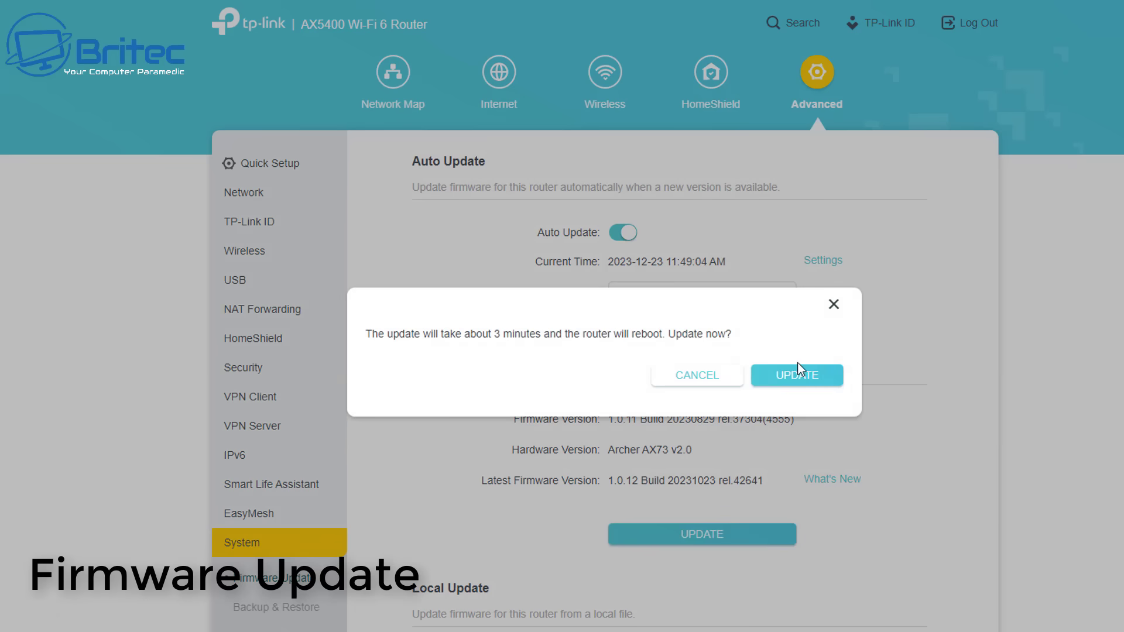
{"action": "left_click", "coordinate": [792, 382]}
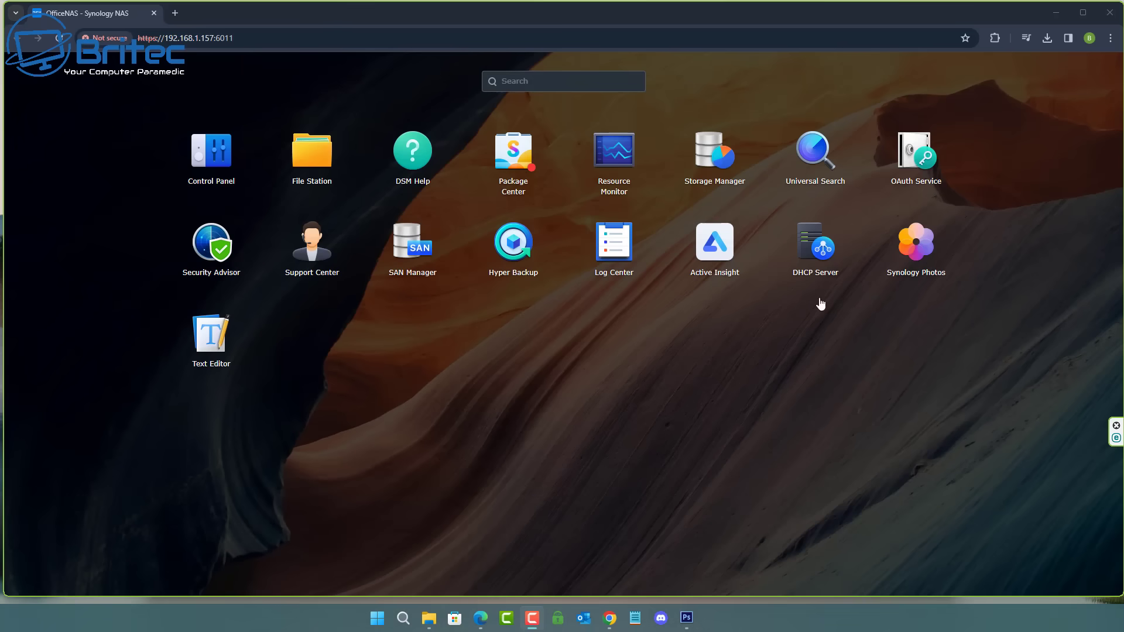
Step: Open Control Panel's Update & Restore > DSM Update settings
{"action": "left_click", "coordinate": [193, 163]}
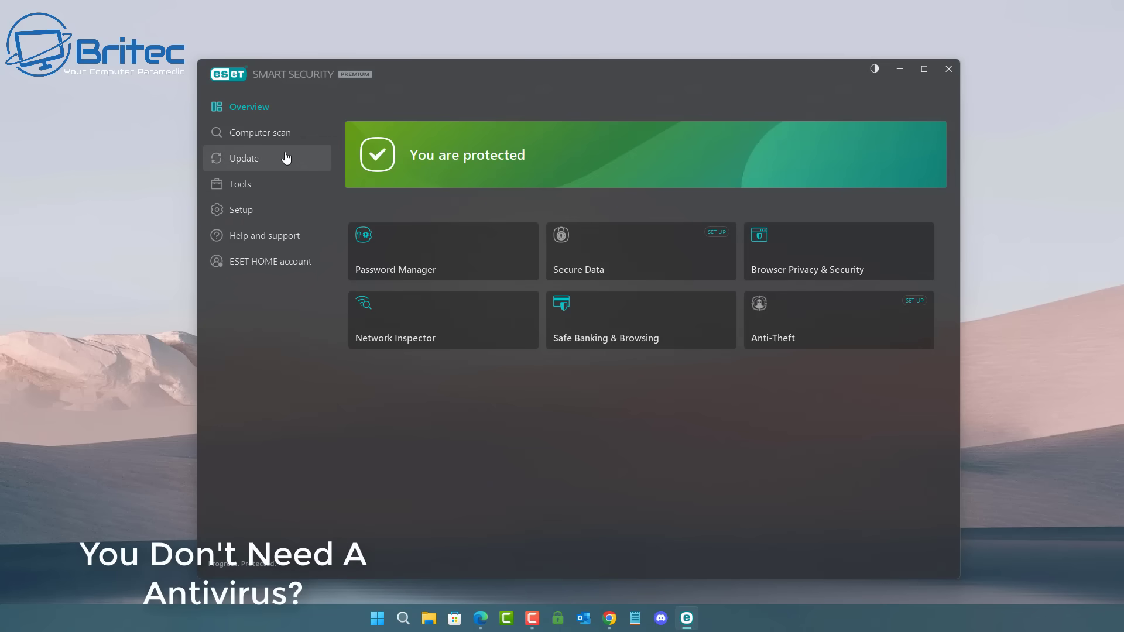
Step: Go to Computer scan and start Scan your computer across all local disks
{"action": "left_click", "coordinate": [272, 142]}
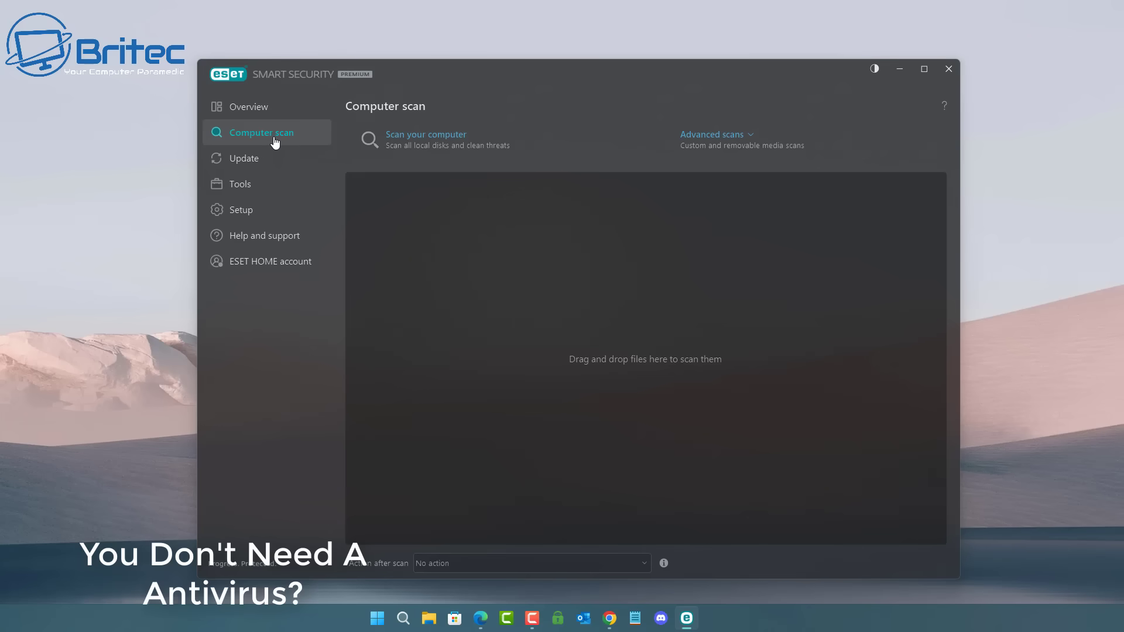
{"action": "left_click", "coordinate": [420, 146]}
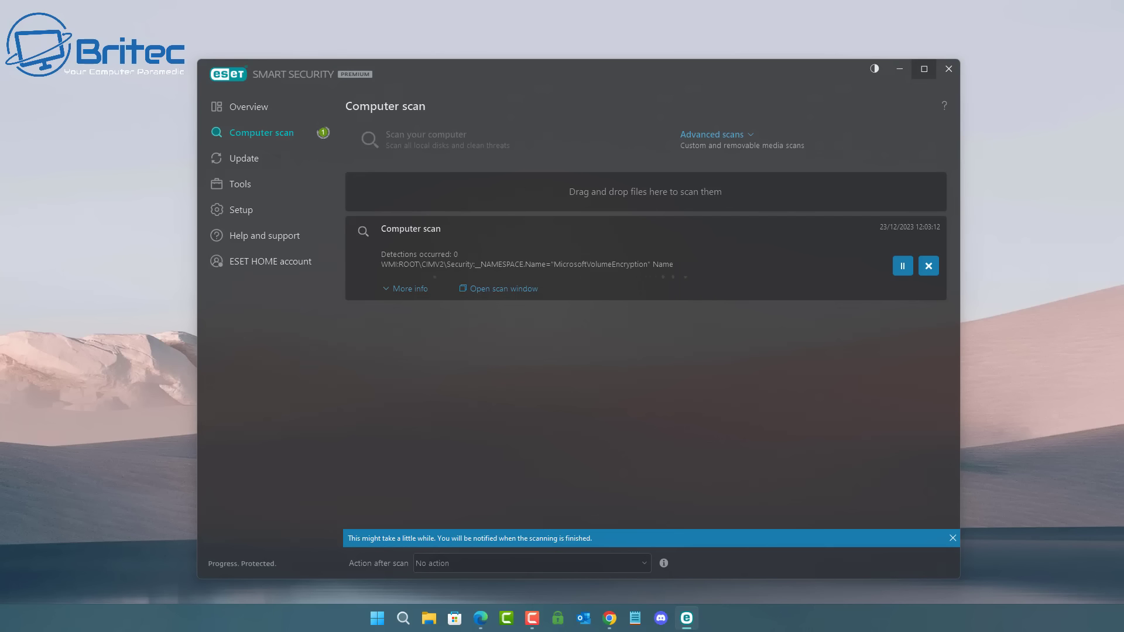
Step: Minimize ESET, then launch Windows Security from Settings > Privacy & security > Windows Security
{"action": "left_click", "coordinate": [900, 69]}
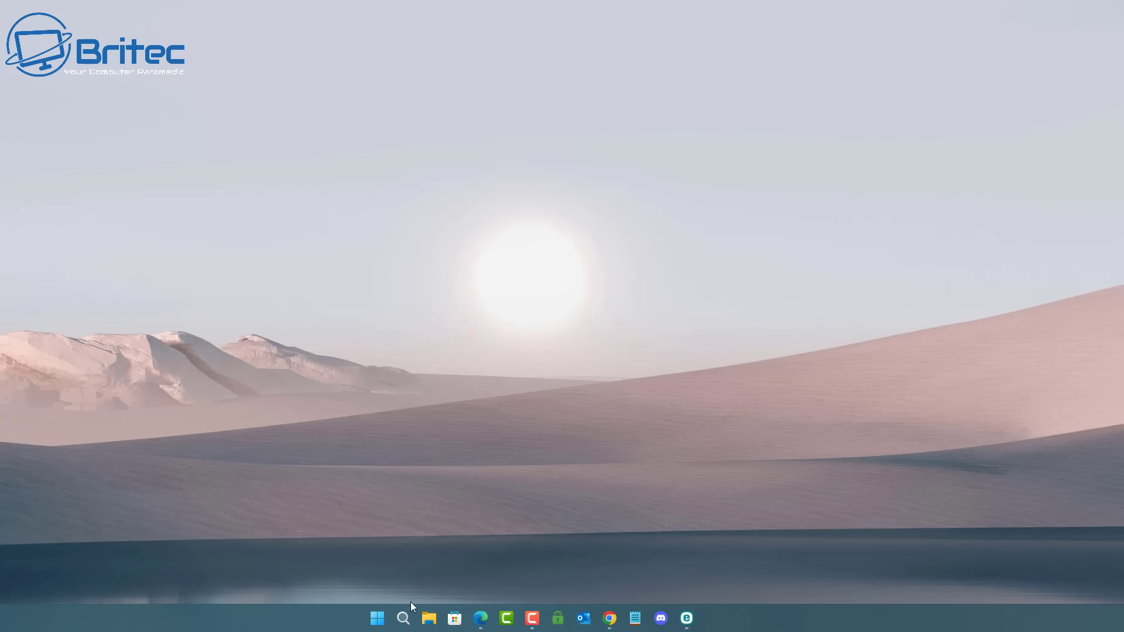
{"action": "left_click", "coordinate": [377, 619]}
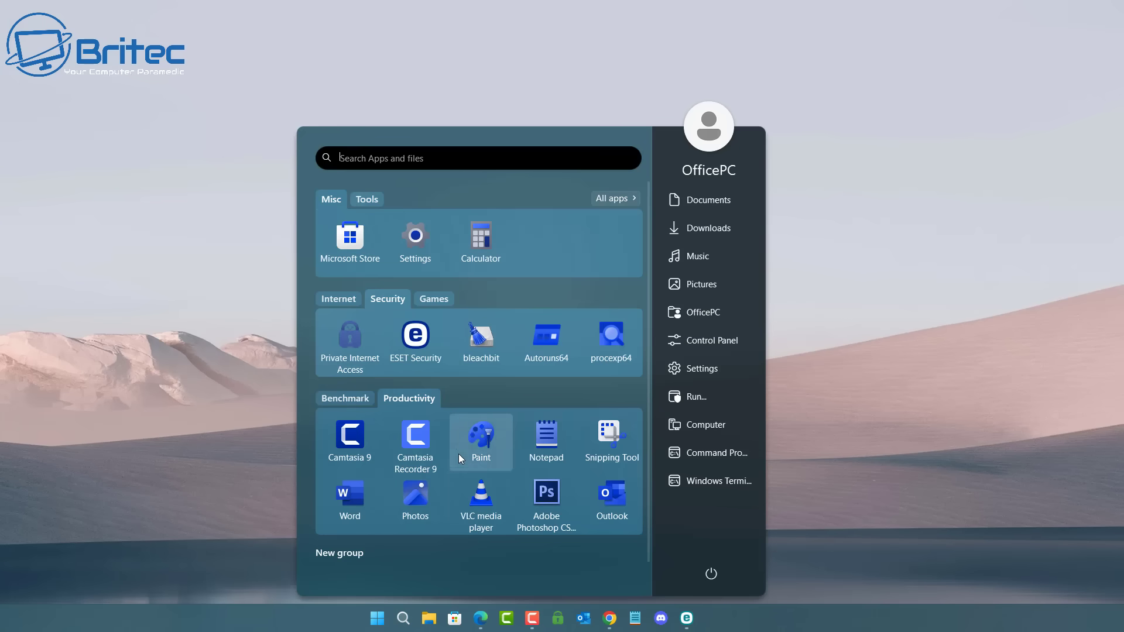
{"action": "left_click", "coordinate": [421, 248]}
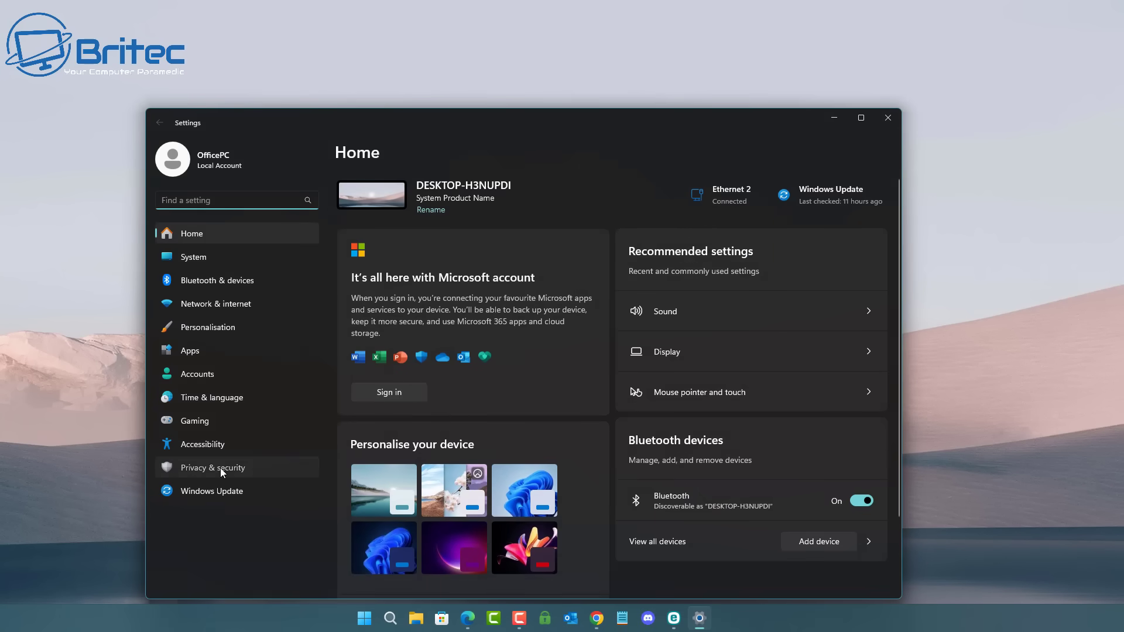
{"action": "left_click", "coordinate": [220, 468]}
{"action": "left_click", "coordinate": [502, 211]}
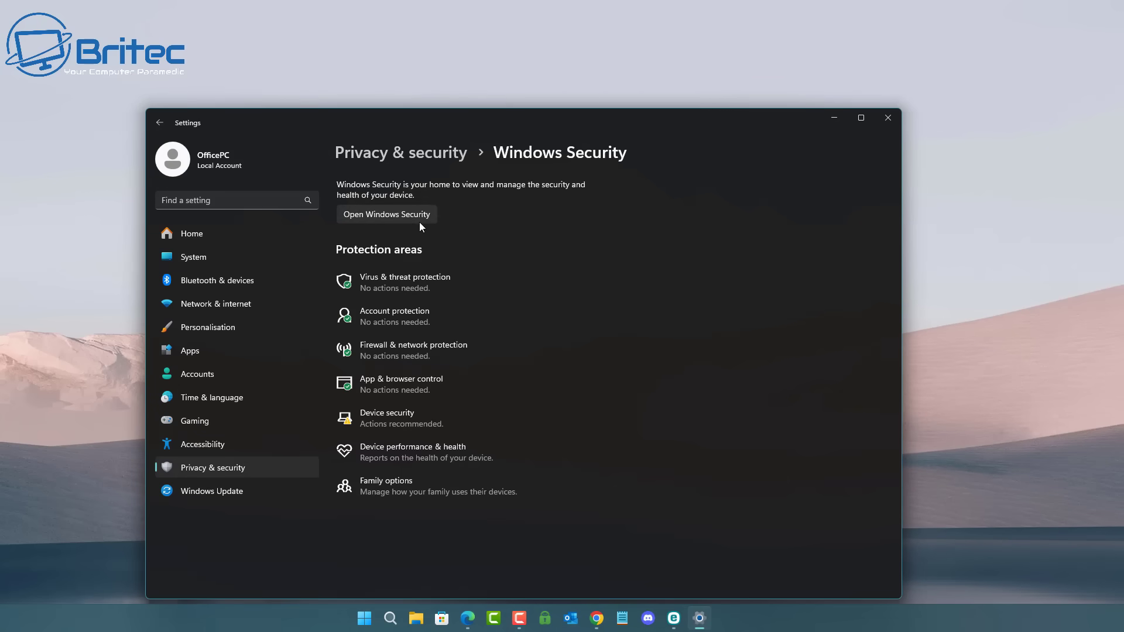
{"action": "left_click", "coordinate": [416, 220]}
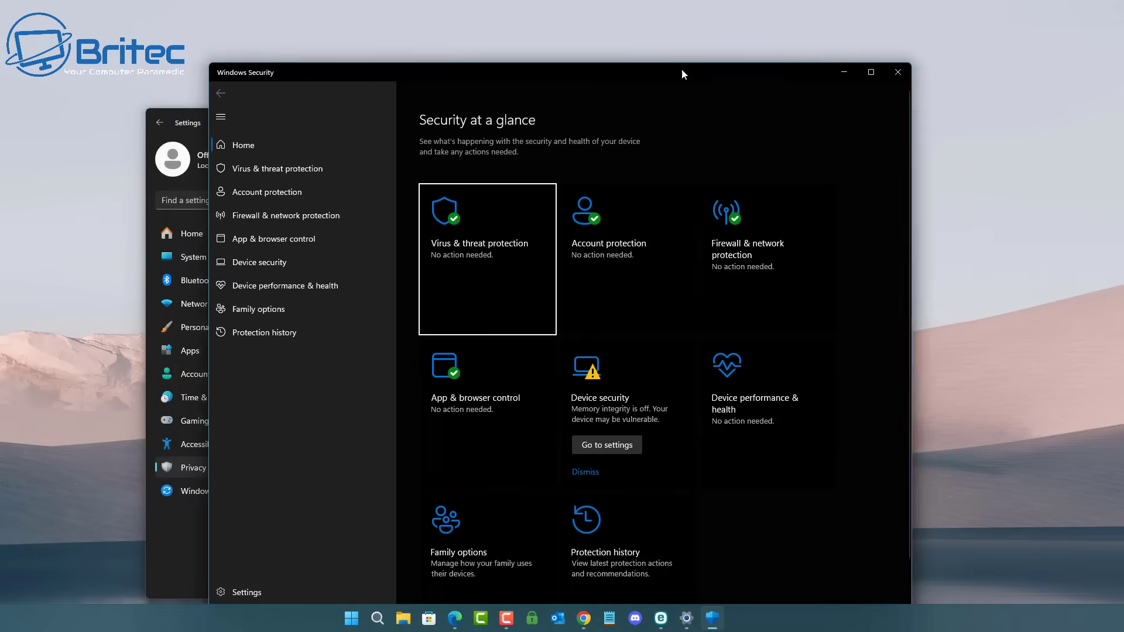
Step: Center the Windows Security window and scroll down to the App & browser control tile
{"action": "mouse_move", "coordinate": [682, 69]}
{"action": "left_mouse_down"}
{"action": "mouse_move", "coordinate": [658, 69]}
{"action": "mouse_move", "coordinate": [677, 59]}
{"action": "left_mouse_up"}
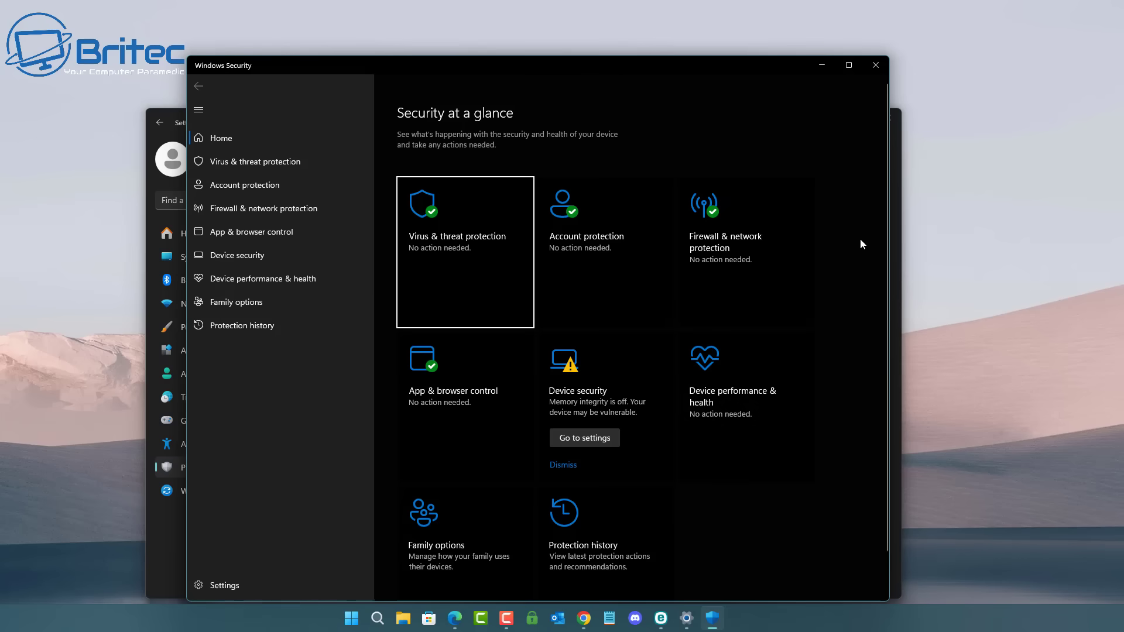
{"action": "left_click_drag", "start_coordinate": [745, 66], "coordinate": [741, 65]}
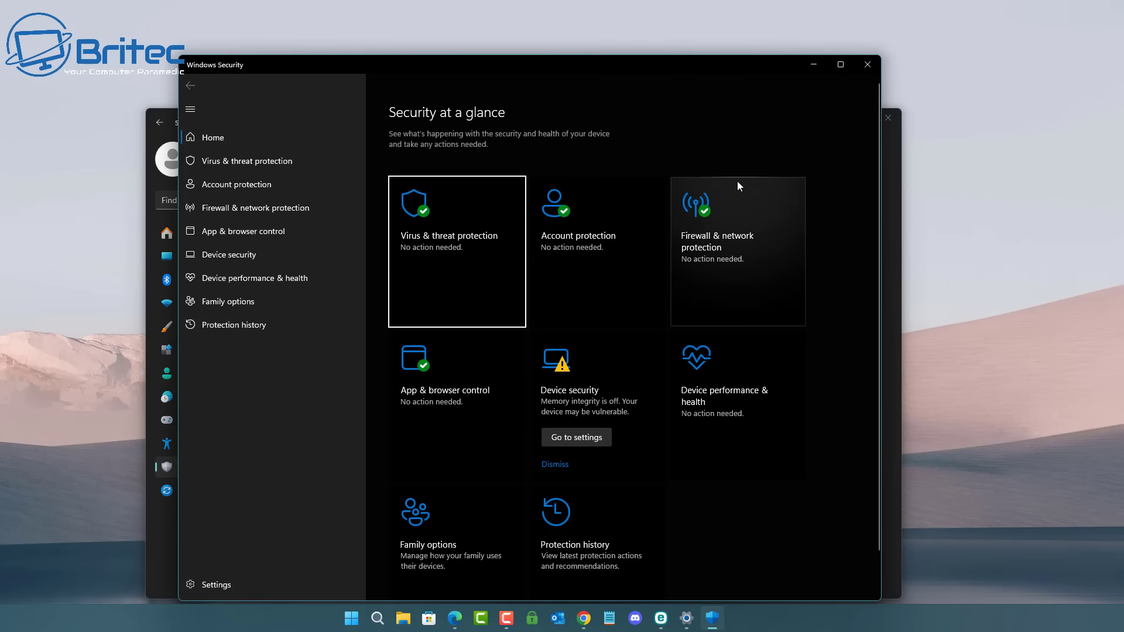
{"action": "scroll", "coordinate": [758, 382], "scroll_direction": "down", "scroll_amount": 2}
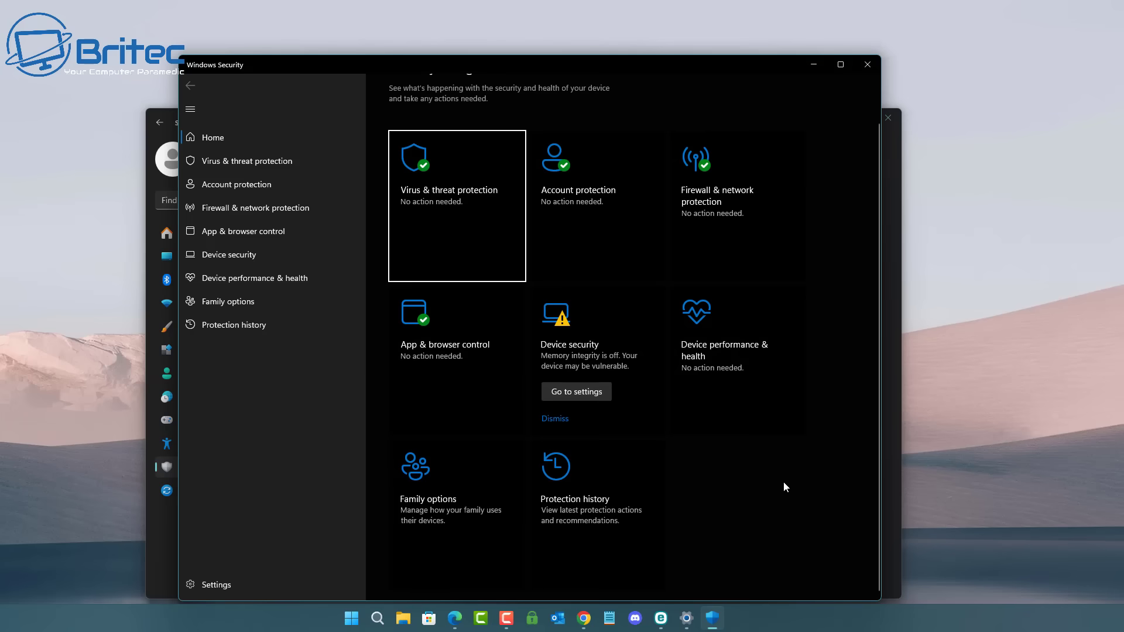
Step: Review App & browser control and Smart App Control settings, then go to Virus & threat protection
{"action": "left_click", "coordinate": [454, 351]}
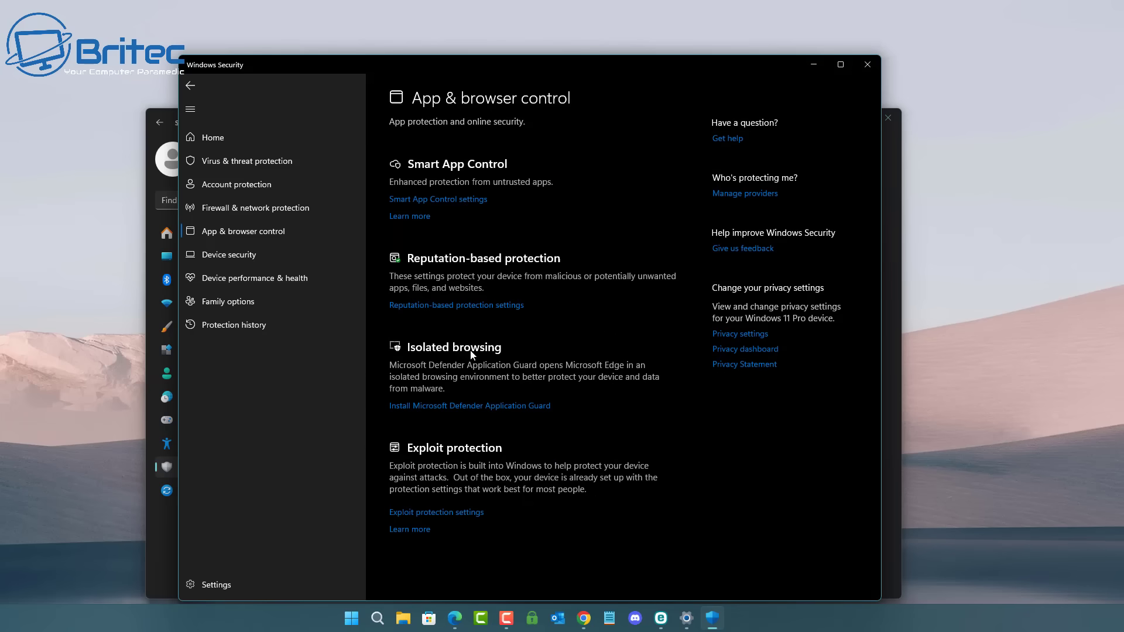
{"action": "left_click", "coordinate": [480, 200]}
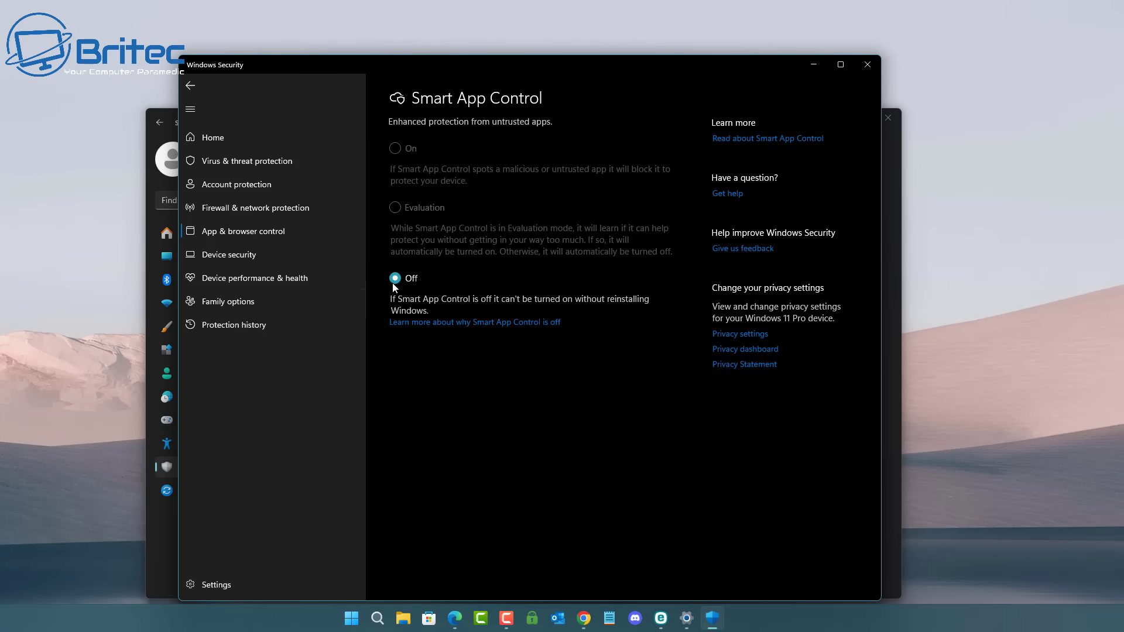
{"action": "left_click", "coordinate": [220, 163]}
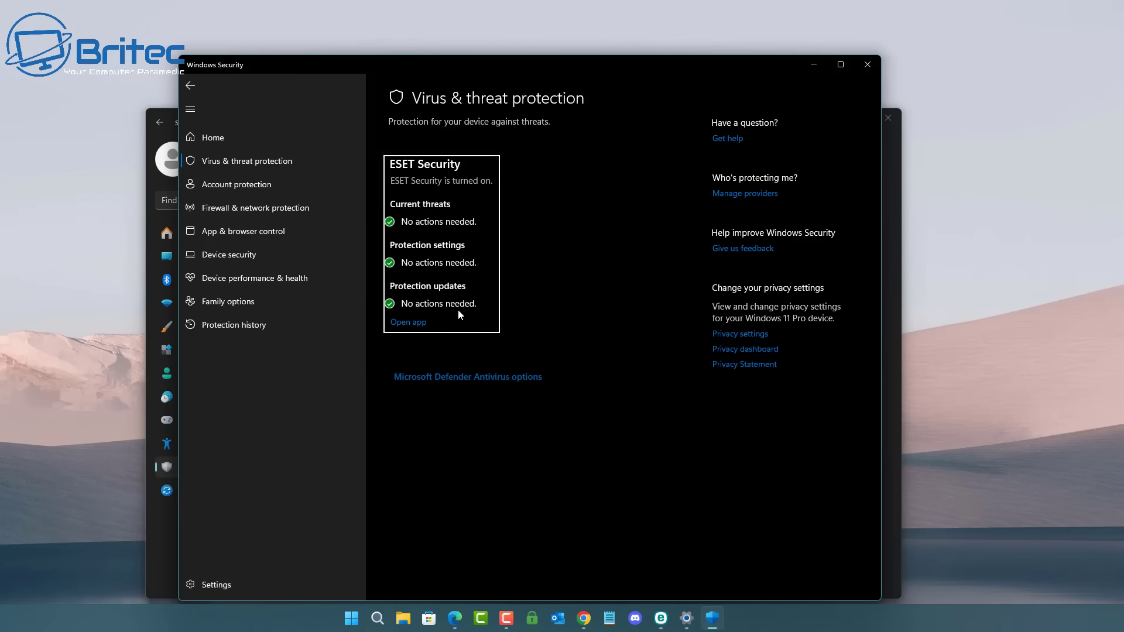
Step: Confirm Defender periodic scanning is off under ESET, then close Windows Security and Settings
{"action": "left_click", "coordinate": [476, 378]}
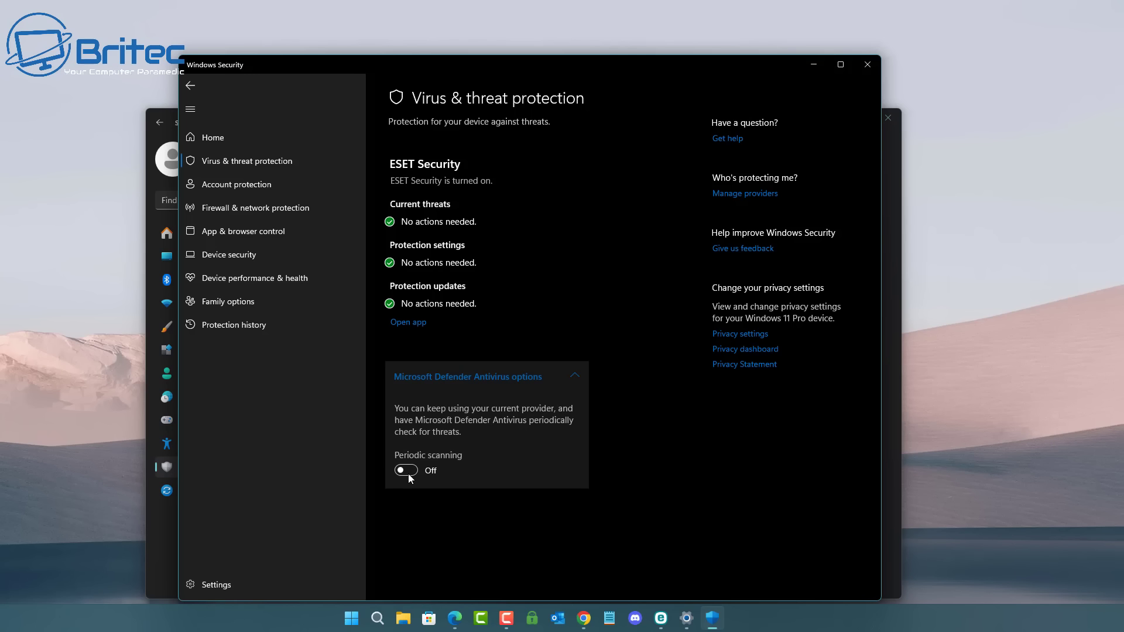
{"action": "left_click", "coordinate": [864, 70]}
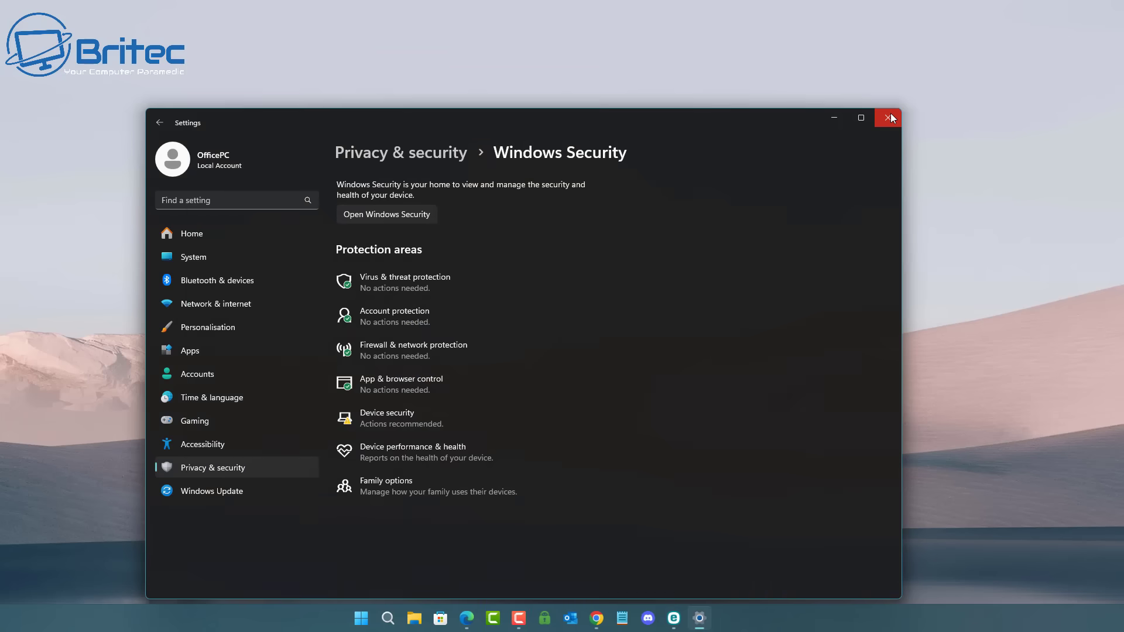
{"action": "left_click", "coordinate": [891, 114]}
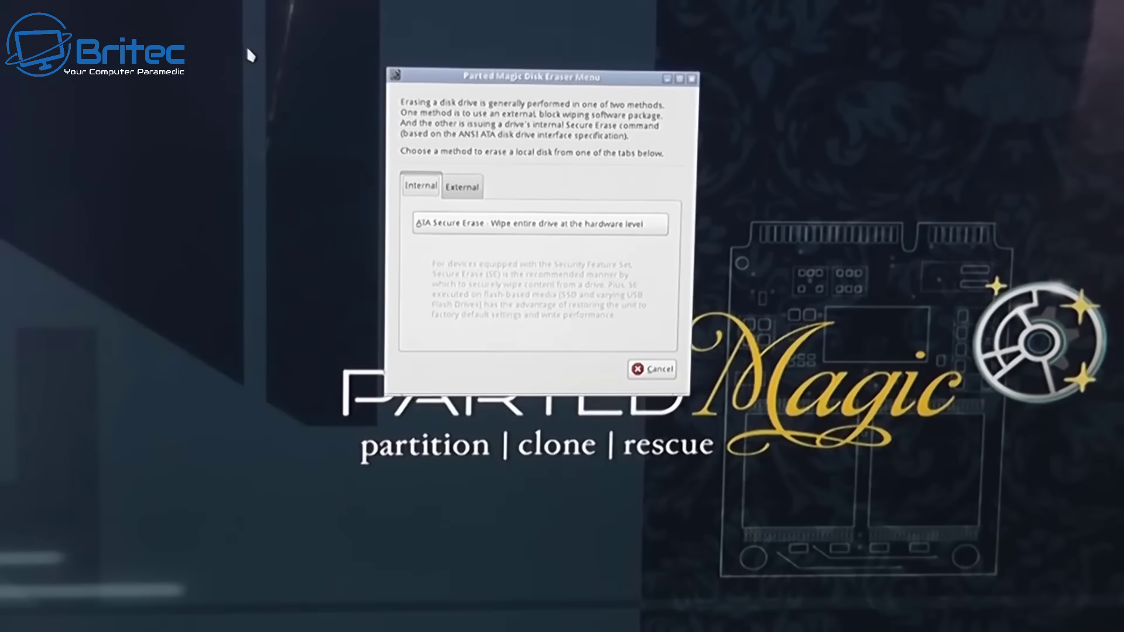
Step: Launch ATA Secure Erase and use Sleep so all three drives read Not Frozen
{"action": "left_click", "coordinate": [576, 231]}
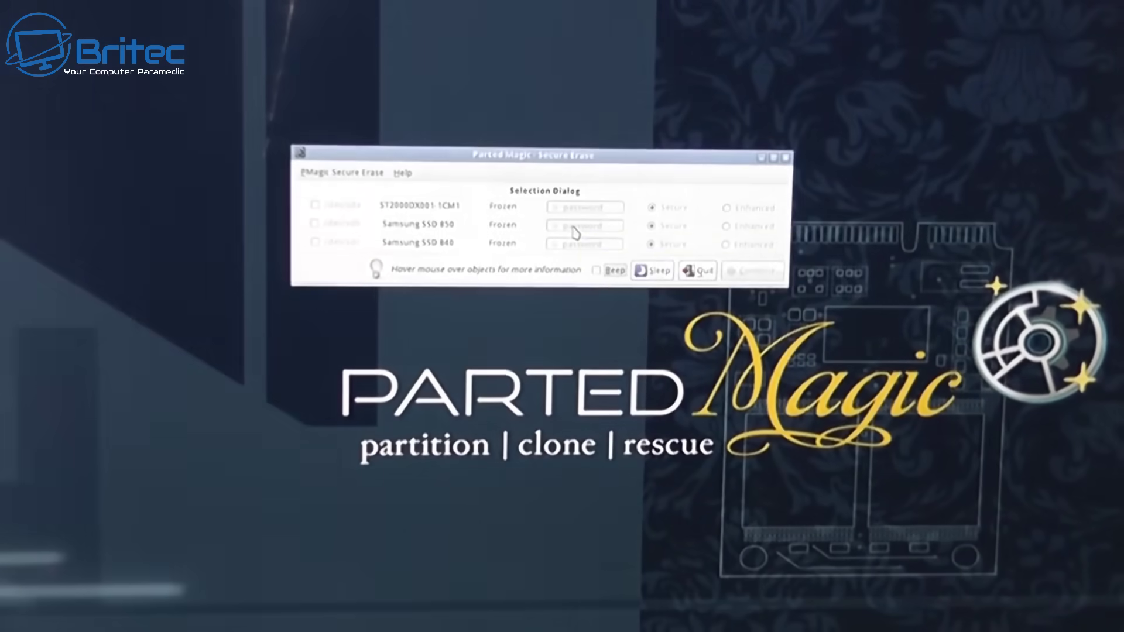
{"action": "mouse_move", "coordinate": [575, 231]}
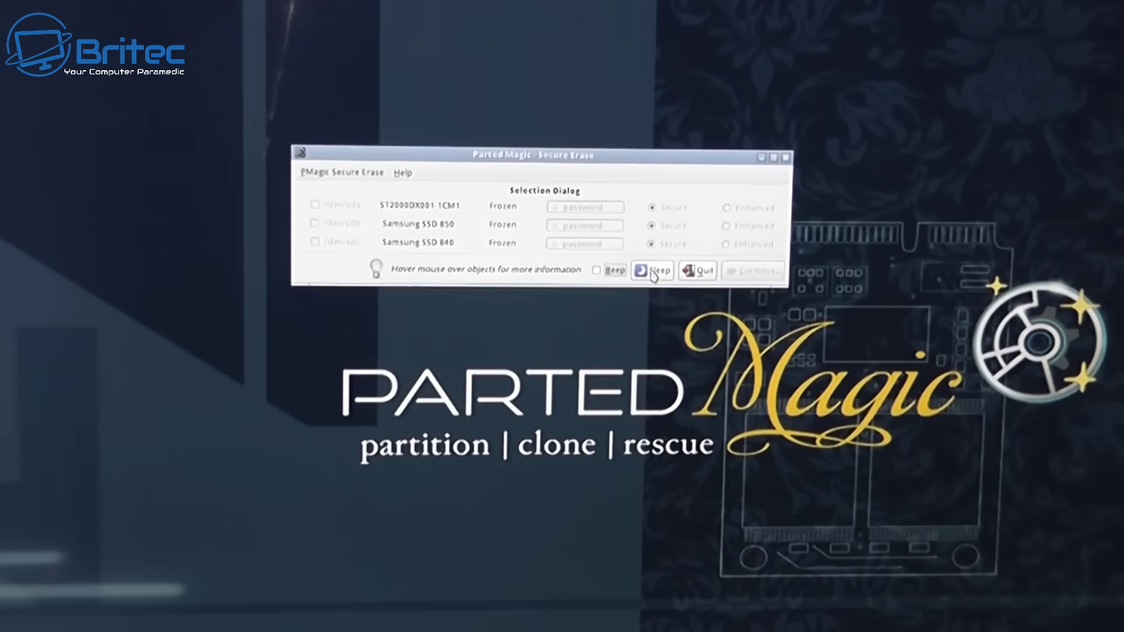
{"action": "mouse_move", "coordinate": [654, 275]}
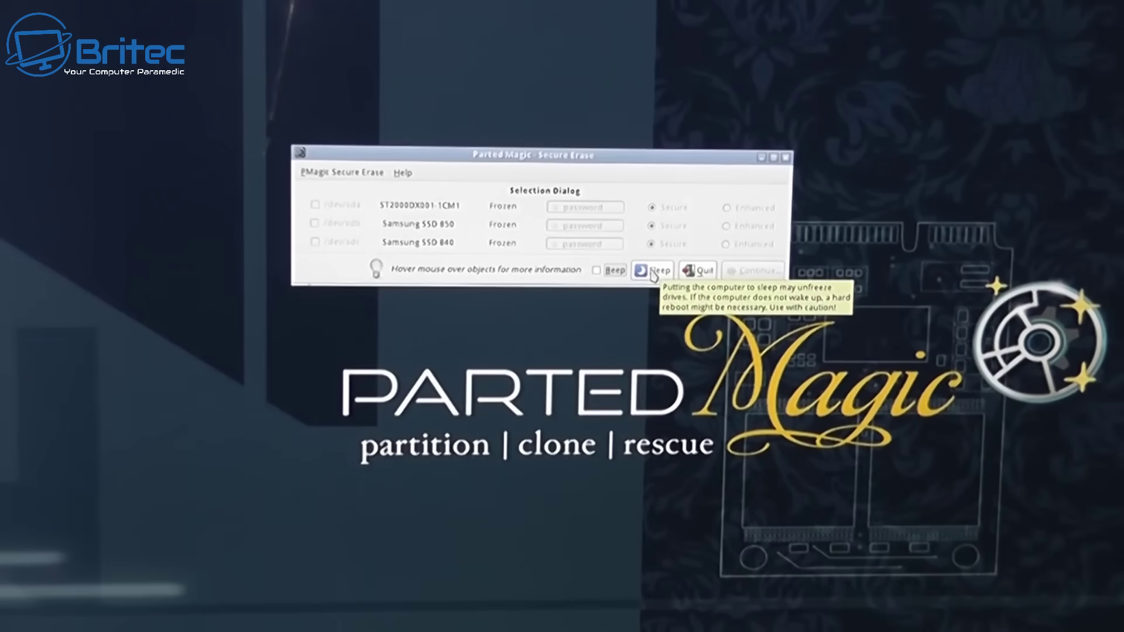
{"action": "left_click", "coordinate": [654, 272]}
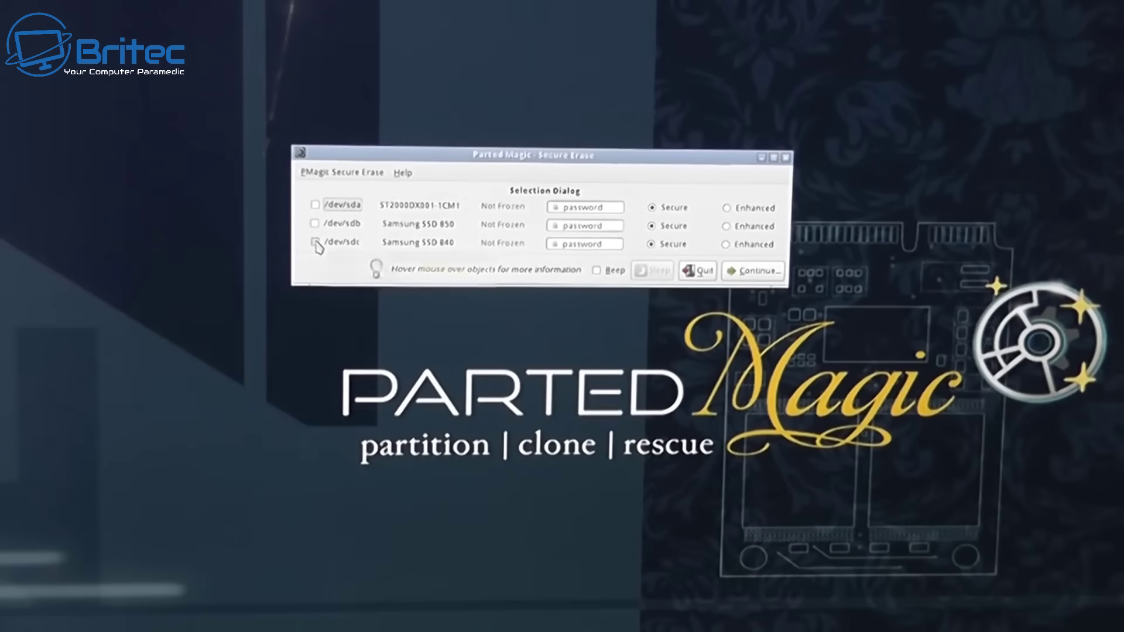
Step: Tick the Samsung SSD 840 (/dev/sdc) for erasing, keeping the Secure method selected
{"action": "mouse_move", "coordinate": [317, 246]}
{"action": "mouse_move", "coordinate": [430, 249]}
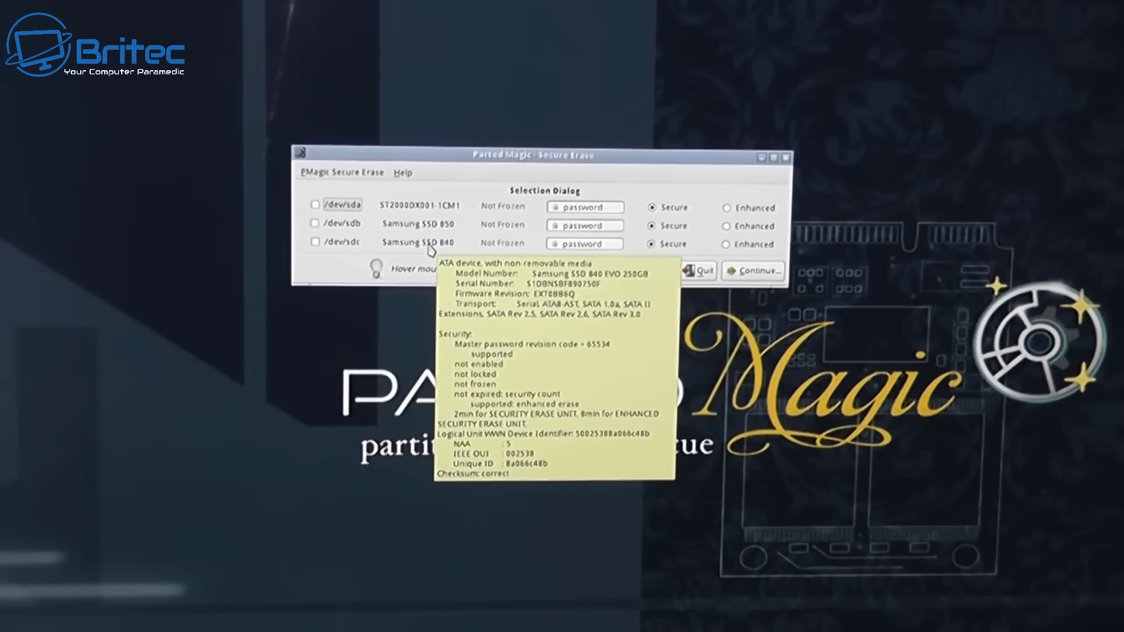
{"action": "left_click", "coordinate": [315, 242]}
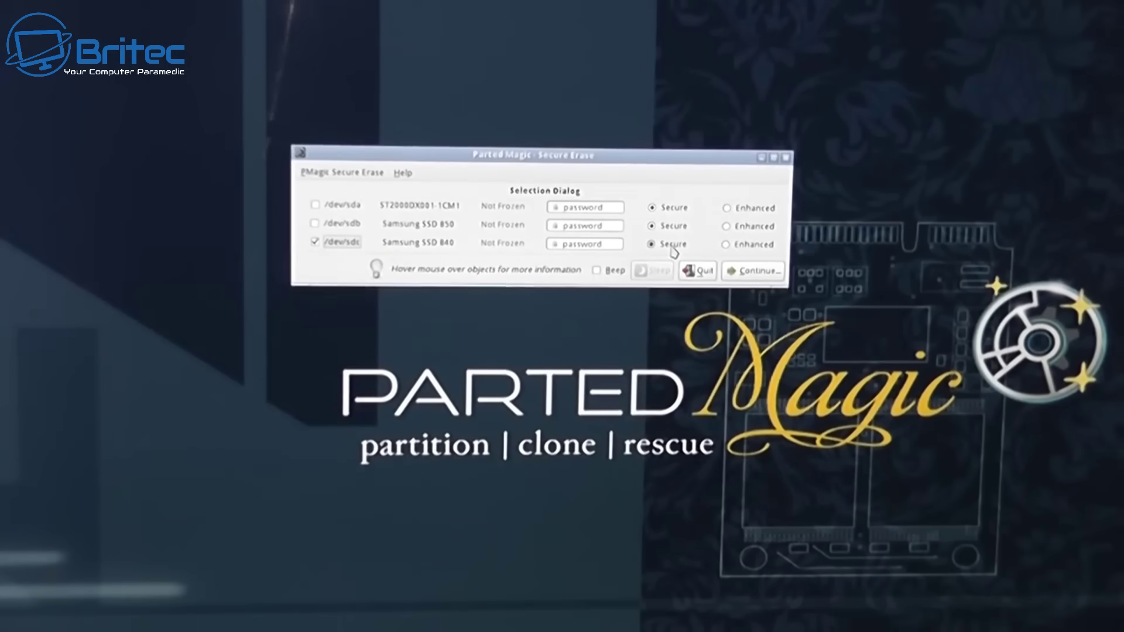
{"action": "mouse_move", "coordinate": [673, 251]}
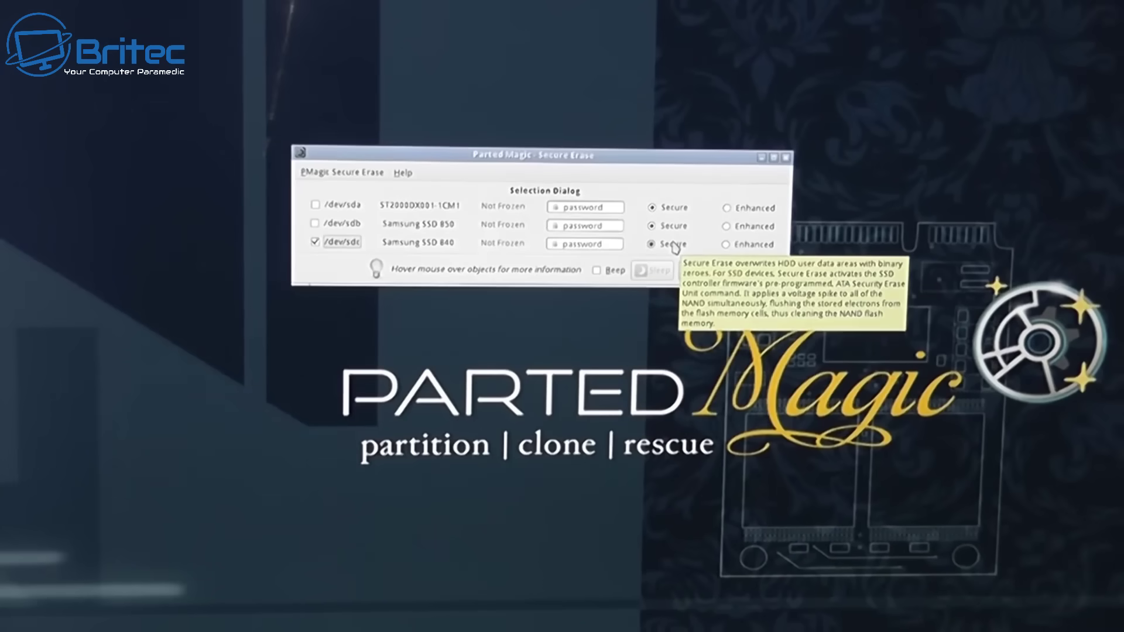
{"action": "mouse_move", "coordinate": [736, 248]}
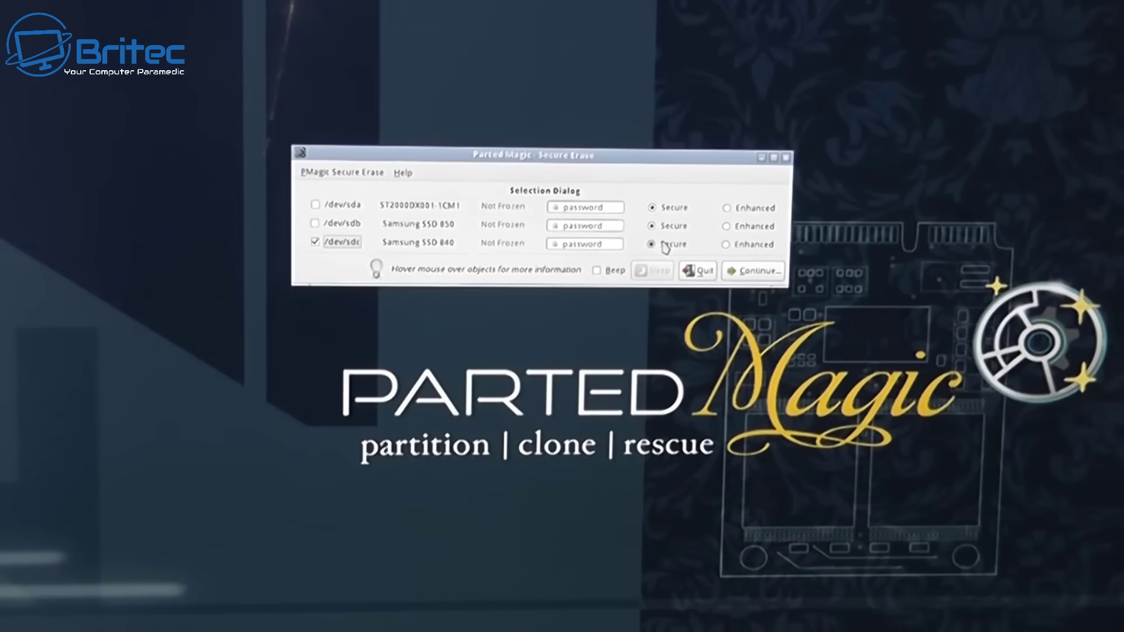
Step: Continue to the confirmation and tick 'I allow this utility to erase the listed device(s)'
{"action": "mouse_move", "coordinate": [665, 249]}
{"action": "left_click", "coordinate": [768, 281]}
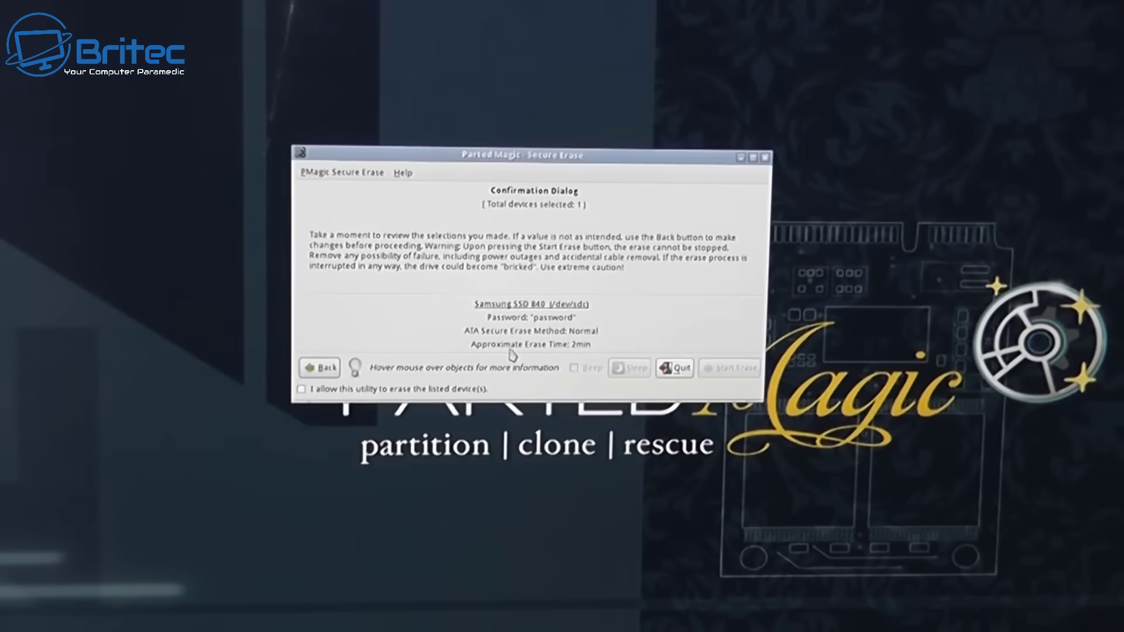
{"action": "left_click", "coordinate": [302, 390]}
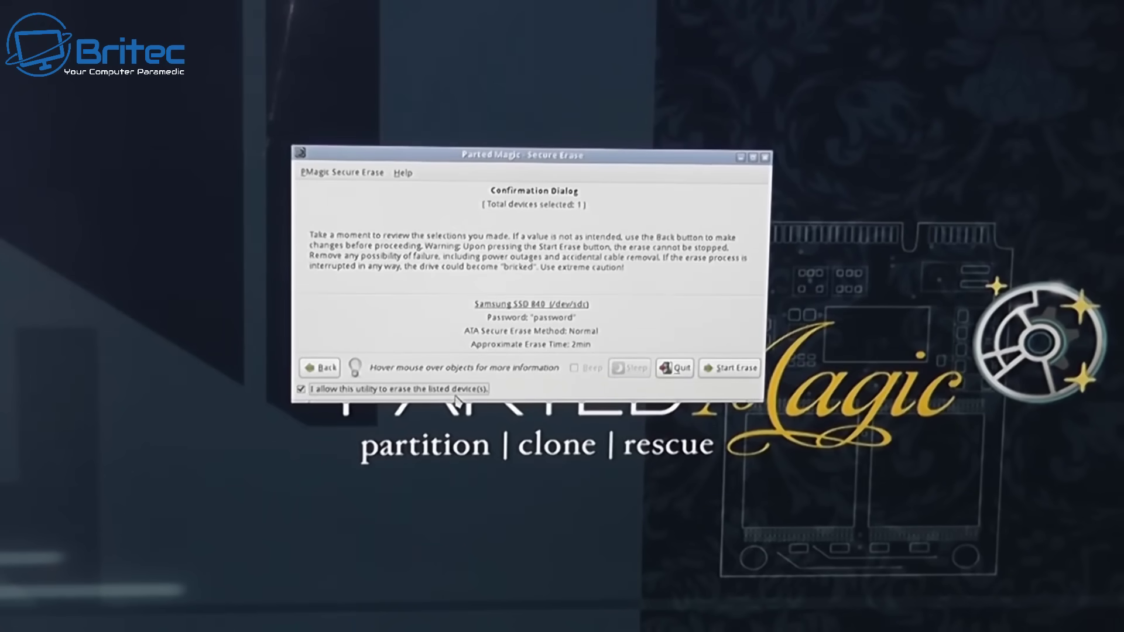